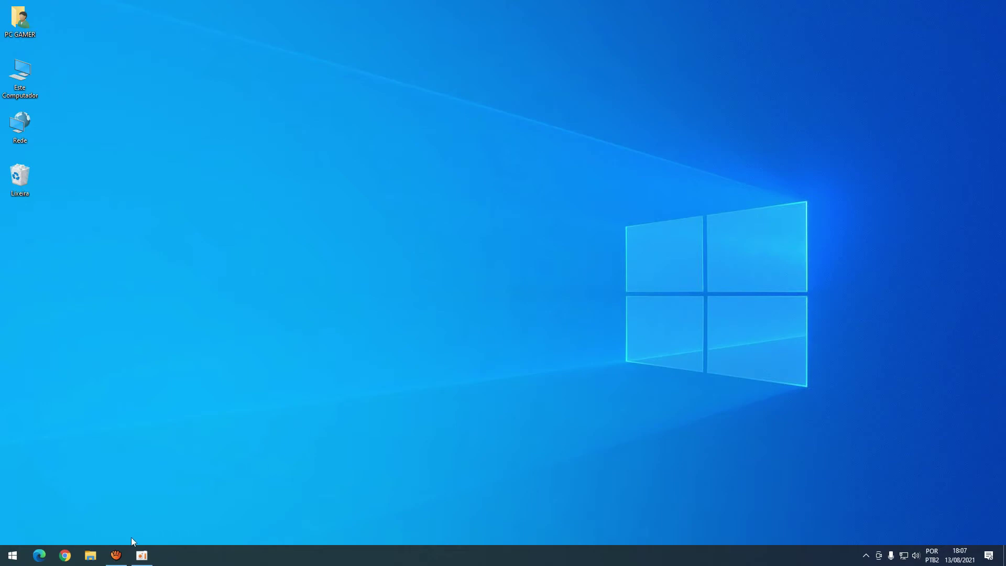
- Check the completed music download in aTube Catcher and minimize its window
click(116, 555)
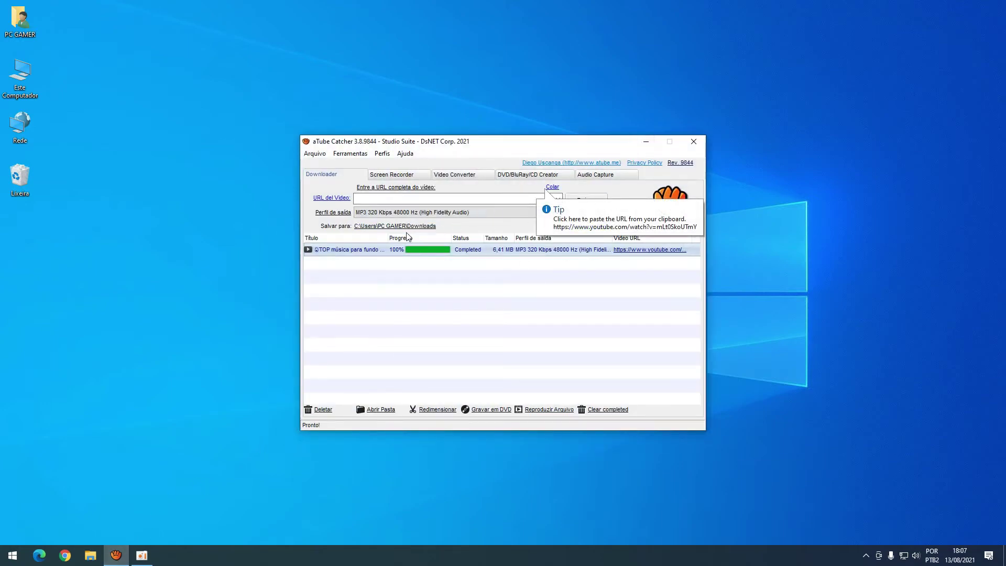
click(647, 142)
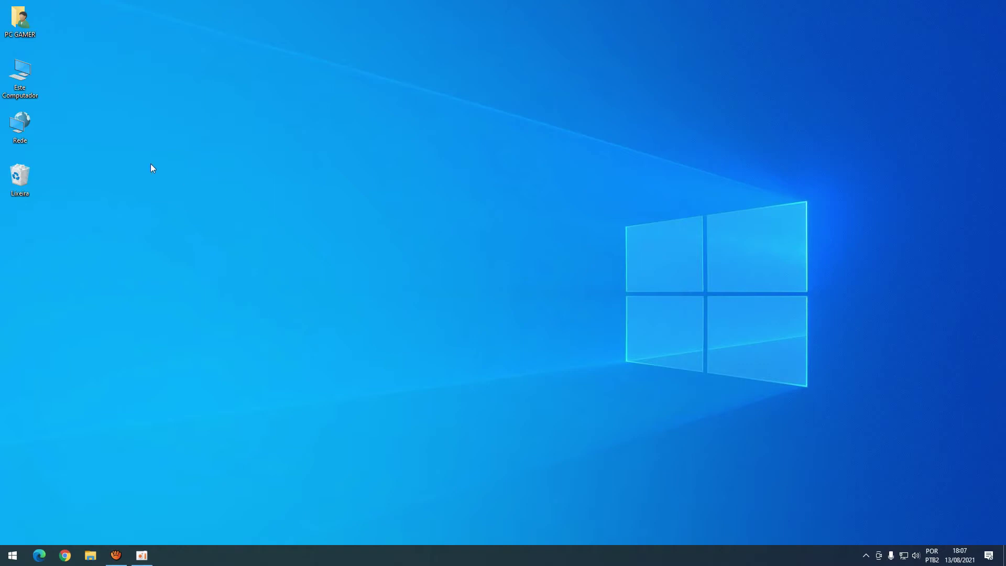
- Open Este Computador, select the PEN MUSICAS (H:) drive and show the hidden notification icons
double_click(22, 85)
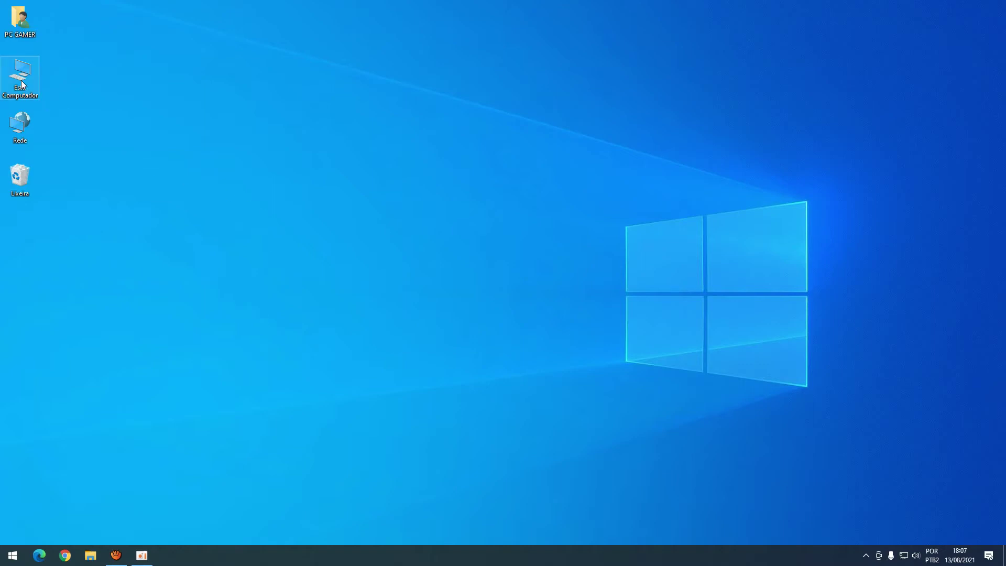
click(470, 278)
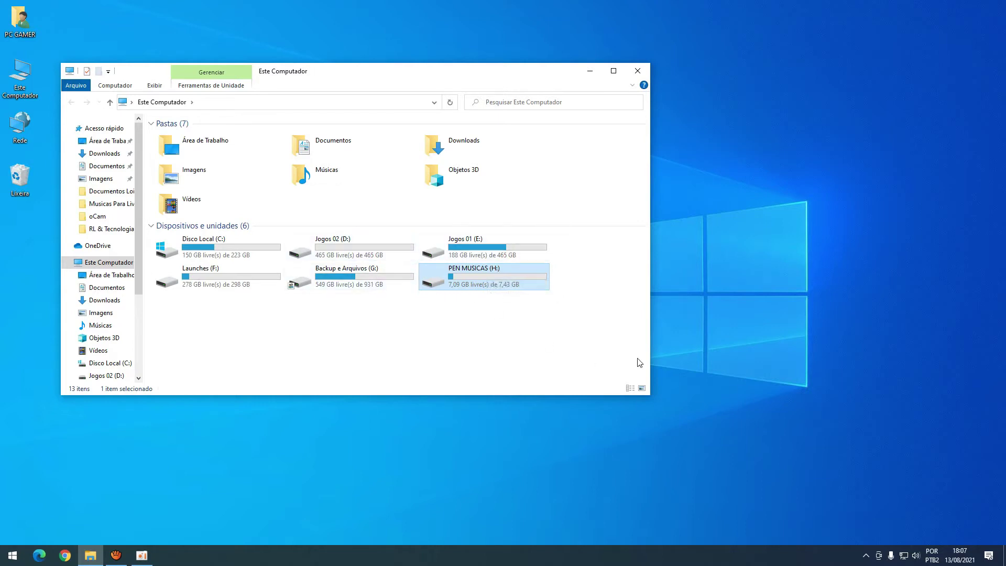
click(866, 556)
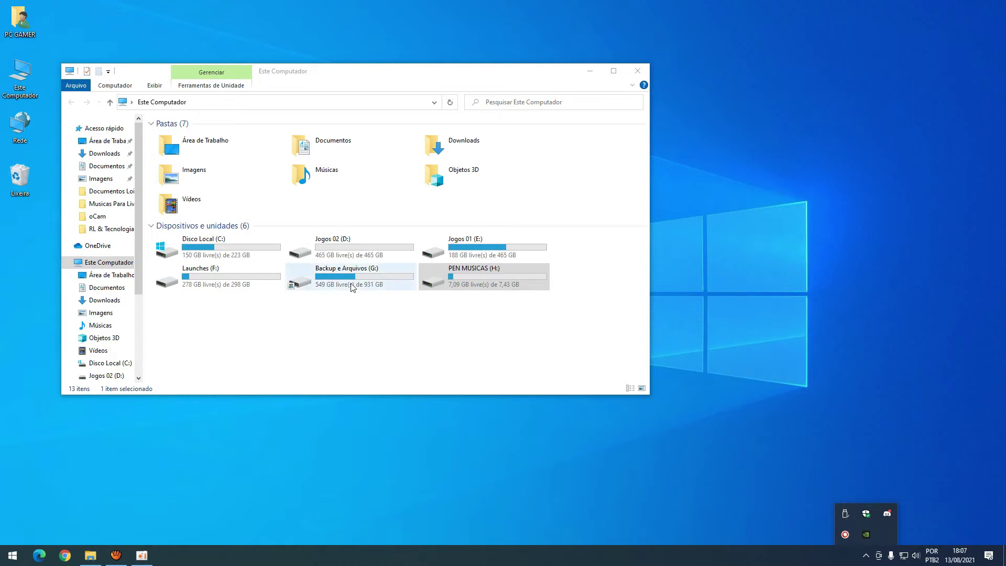
- Examine the drives in Este Computador one by one, finishing with PEN MUSICAS (H:), and close the window
click(340, 267)
click(388, 248)
click(434, 257)
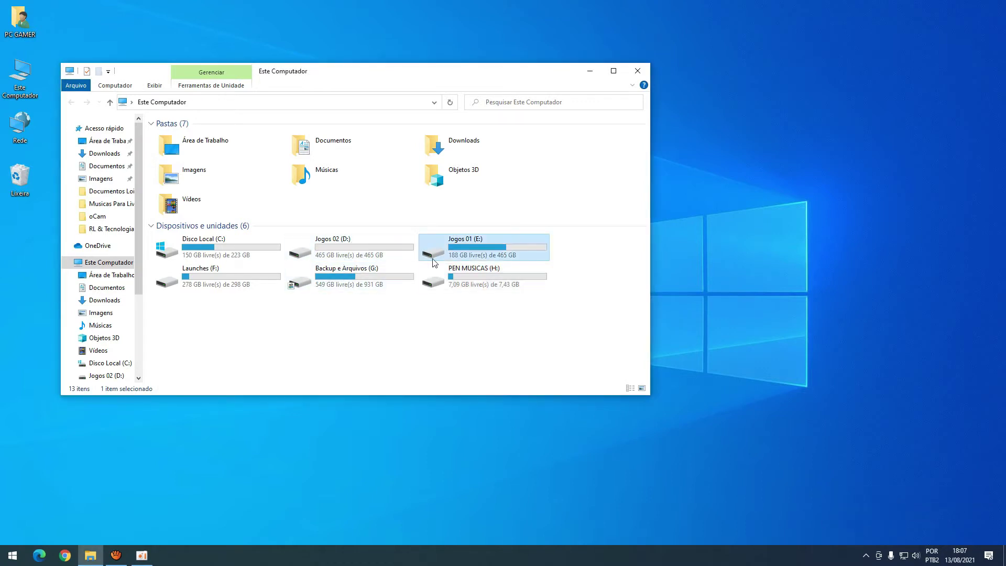
click(241, 256)
click(229, 276)
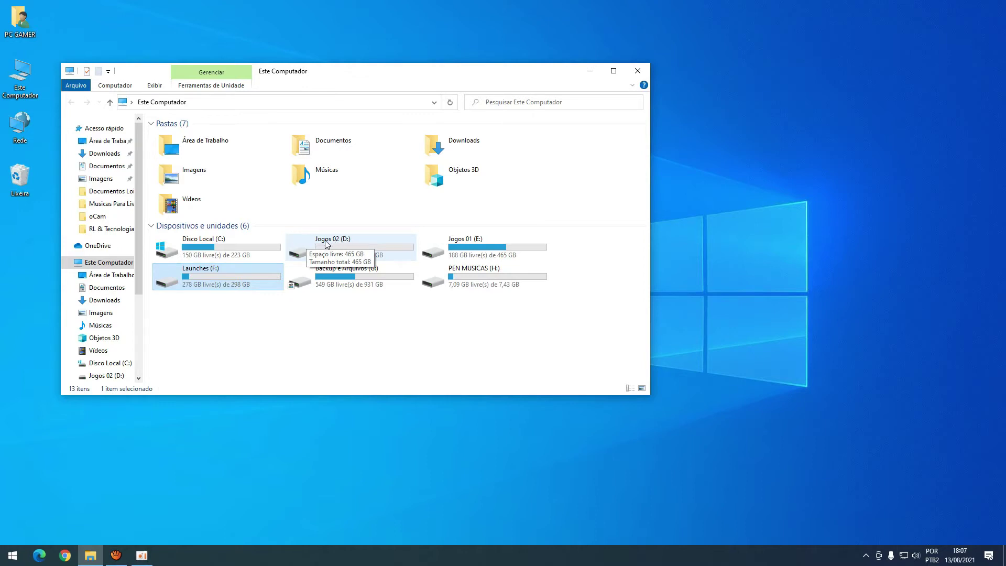
click(228, 245)
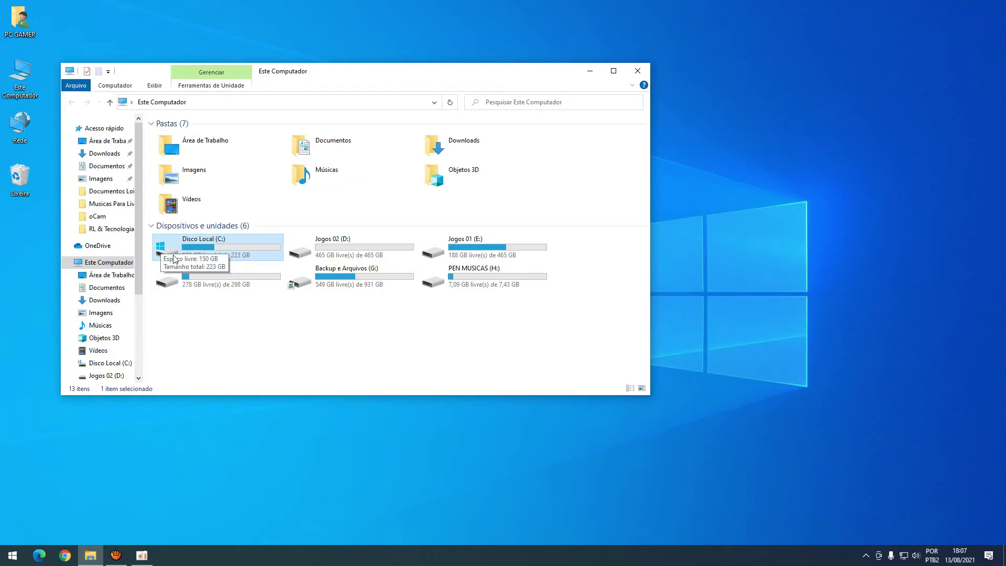
click(337, 262)
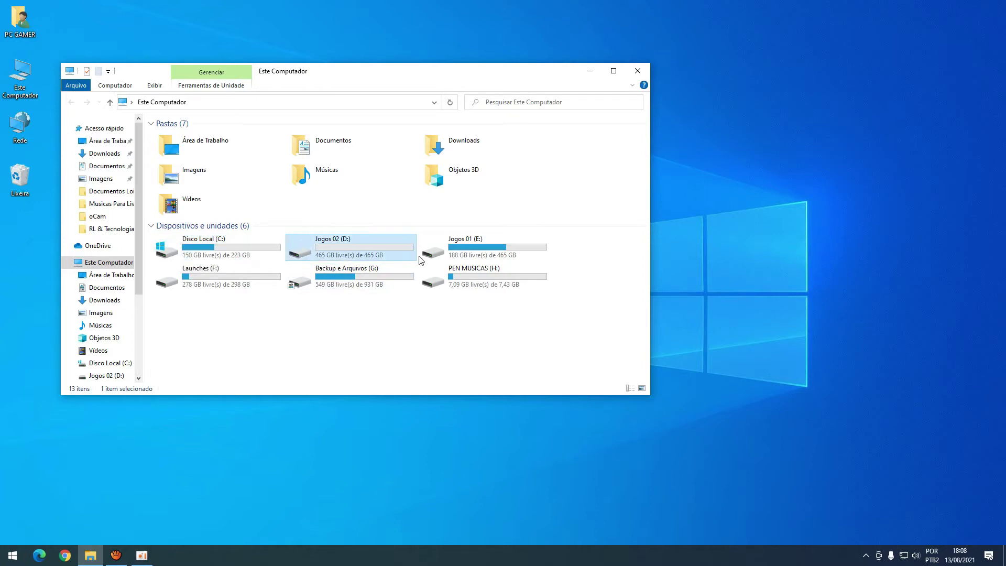
click(460, 257)
click(249, 285)
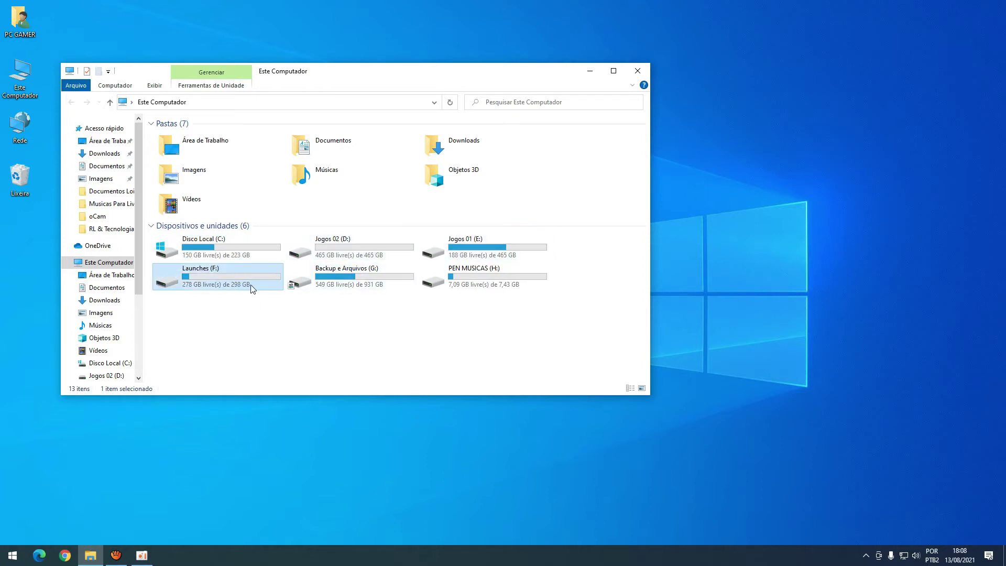
click(373, 275)
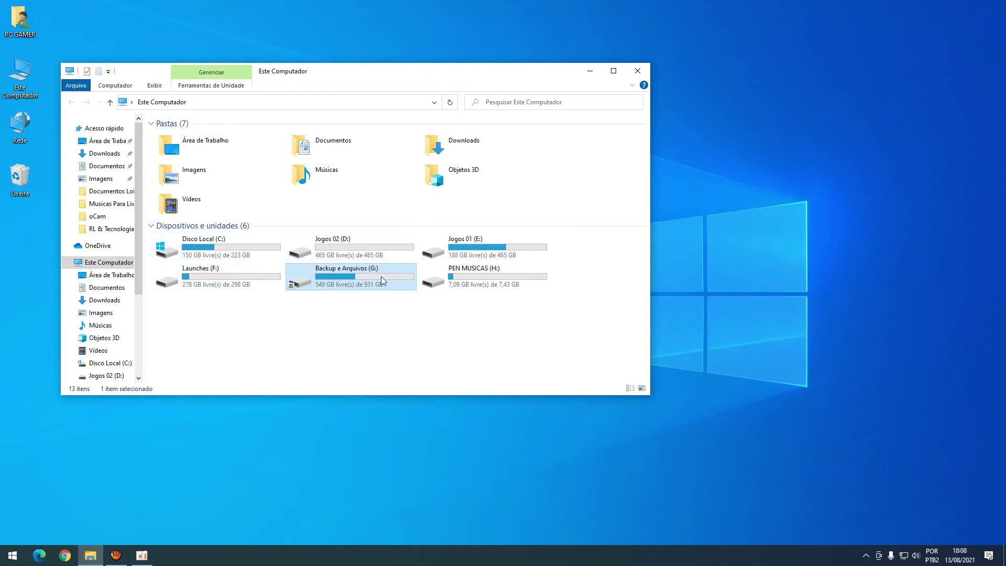
click(483, 283)
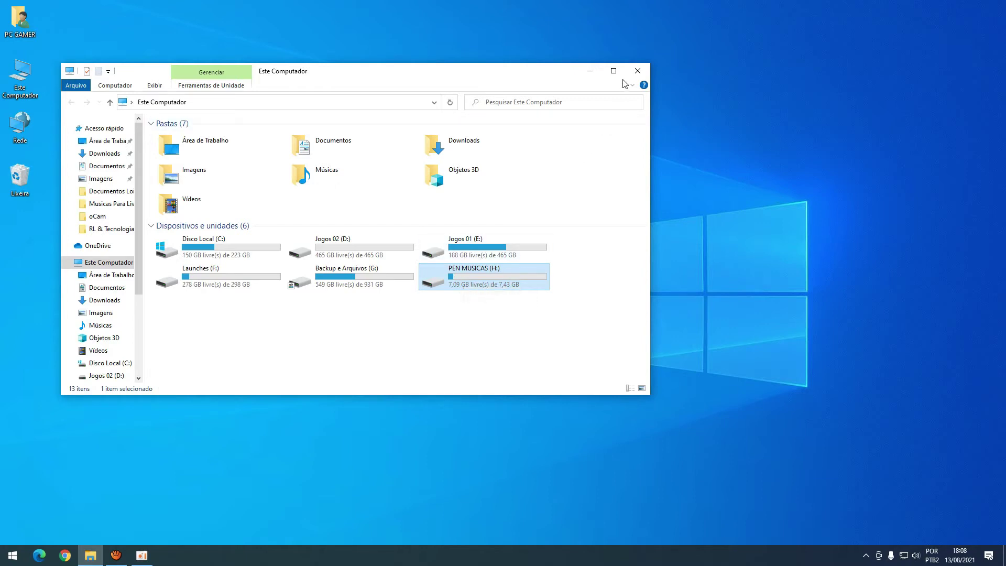
click(640, 72)
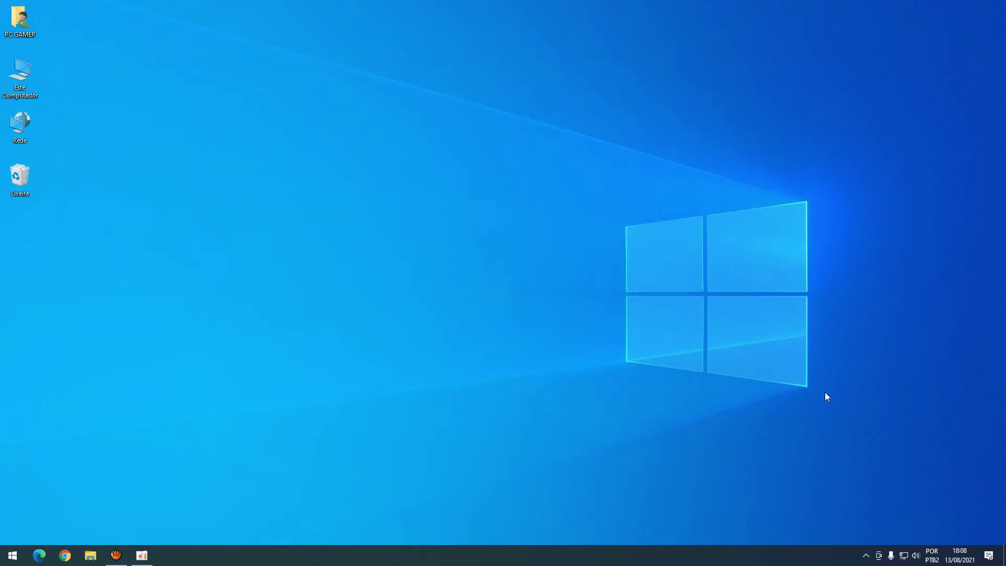
- Examine the safe-removal options for the Cruzer Blade USB drive among the hidden notification icons
click(866, 555)
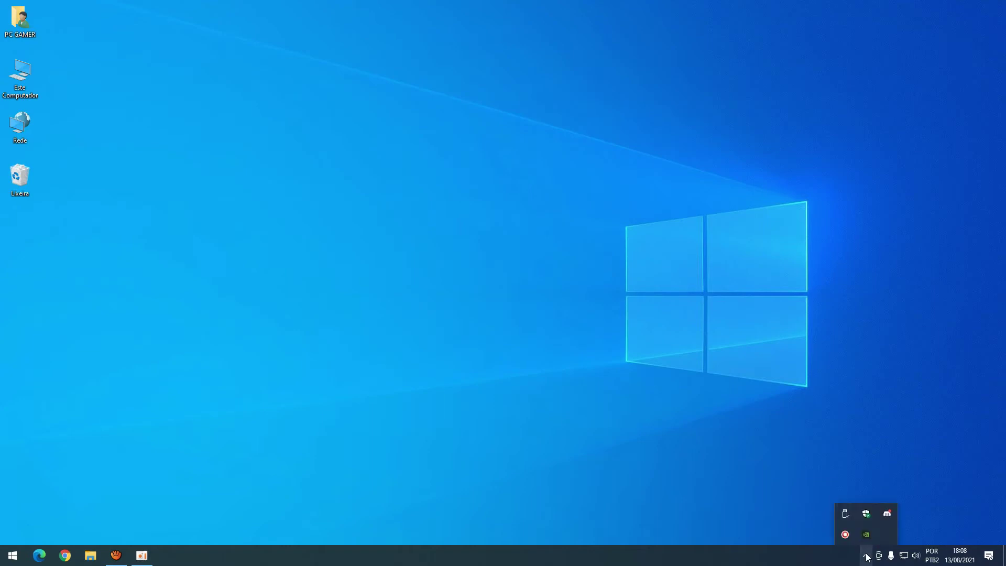
right_click(844, 514)
click(866, 496)
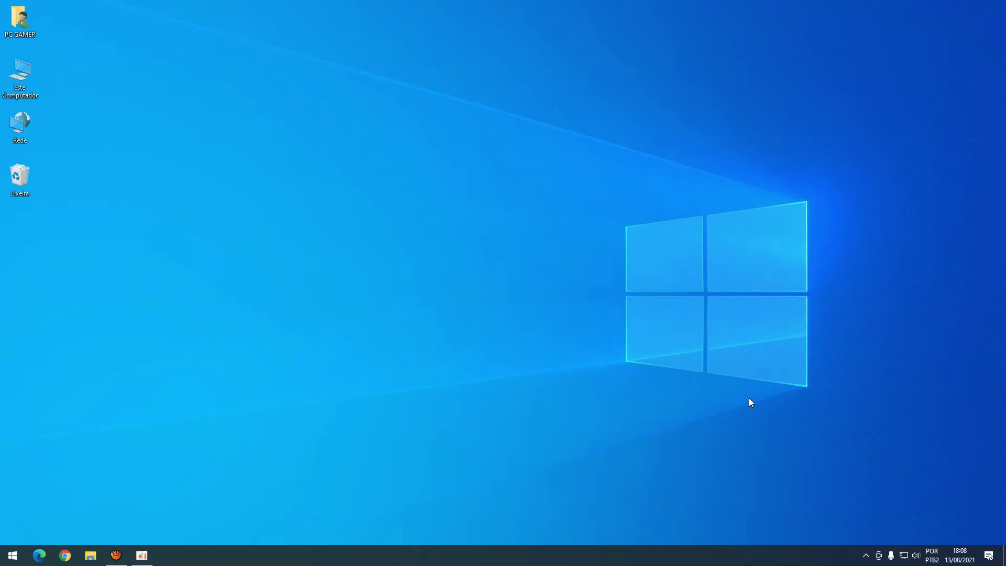
click(866, 556)
click(866, 556)
click(866, 556)
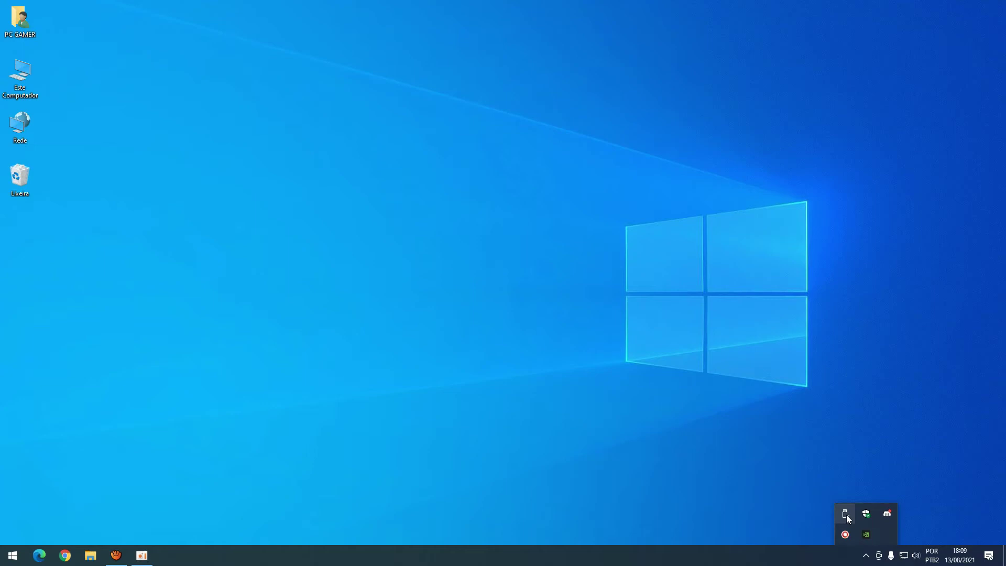
click(847, 514)
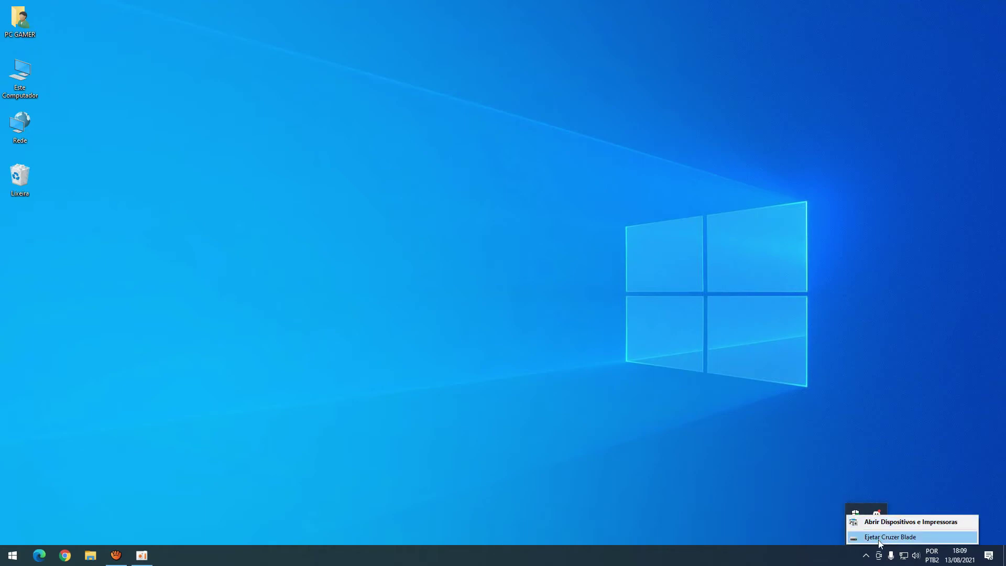
click(841, 438)
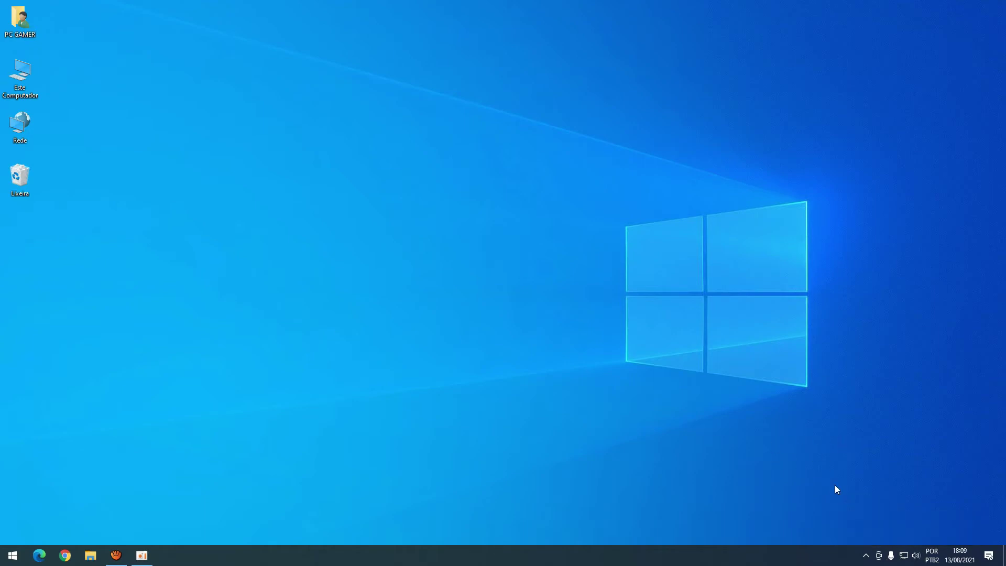
click(867, 557)
click(835, 445)
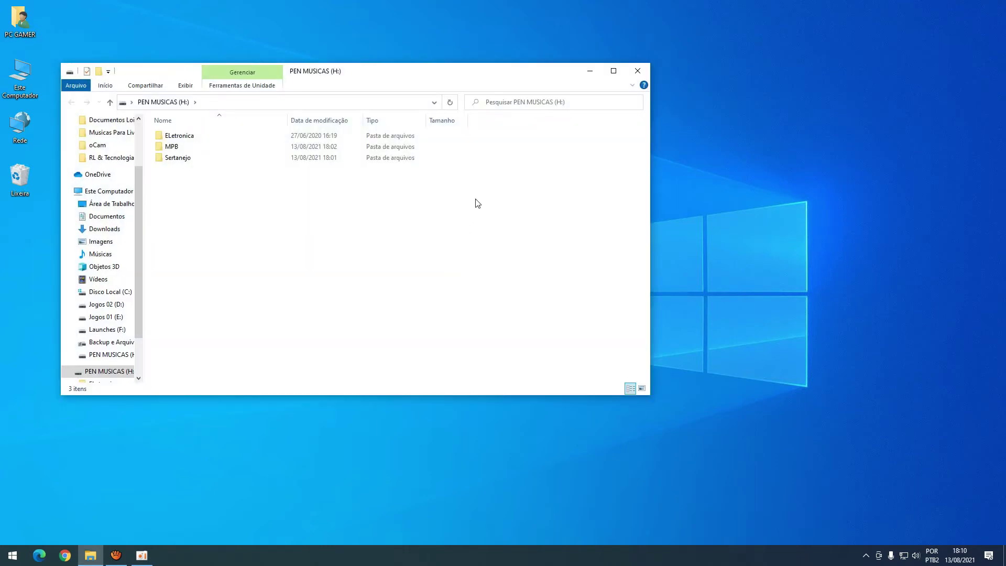
- Close the PEN MUSICAS (H:) window, view the aTube Catcher download list and minimize it
click(638, 72)
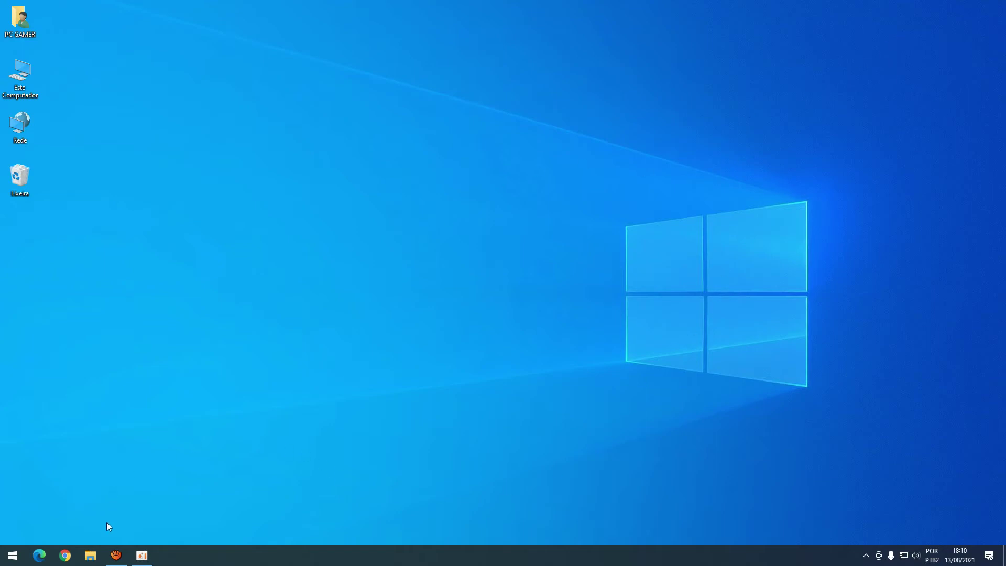
click(117, 555)
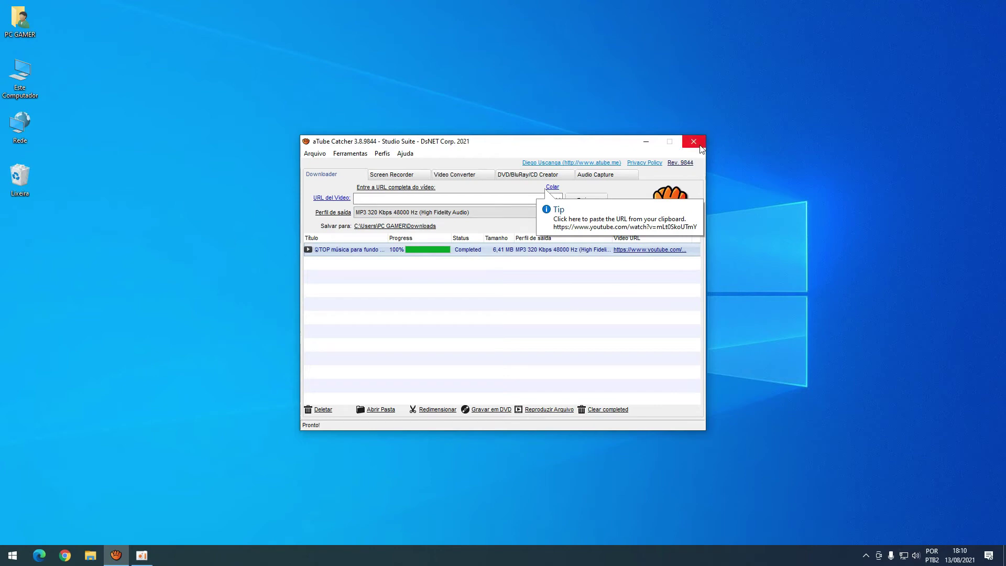
click(646, 142)
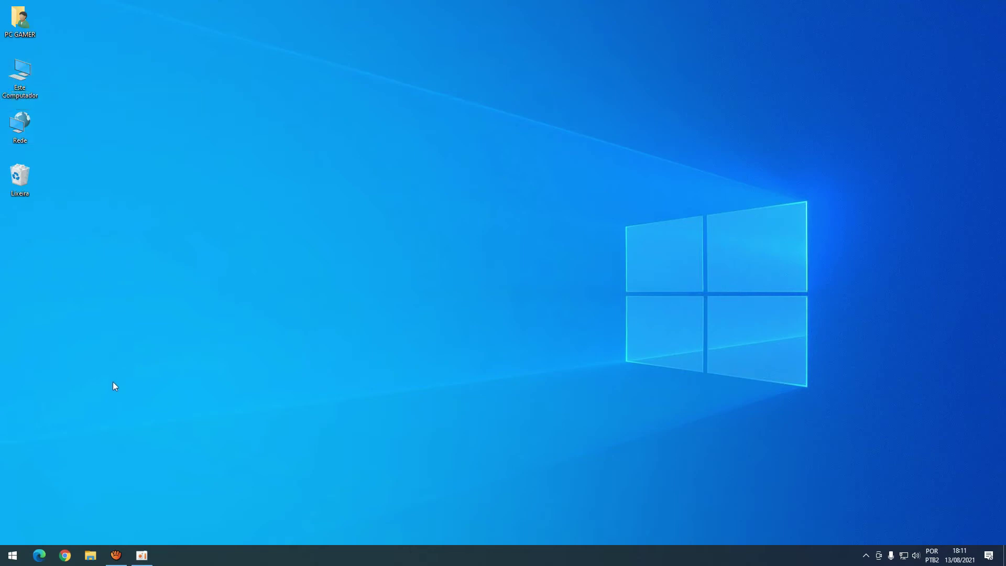
- Open the Downloads folder in File Explorer and select the "TOP música para fundo de vídeo" MP3 file
click(90, 557)
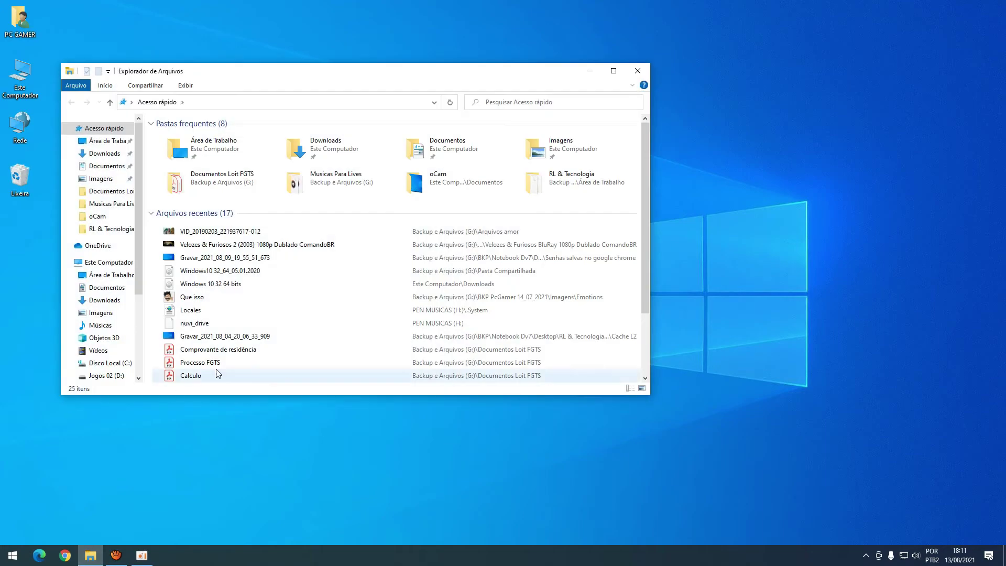
click(100, 264)
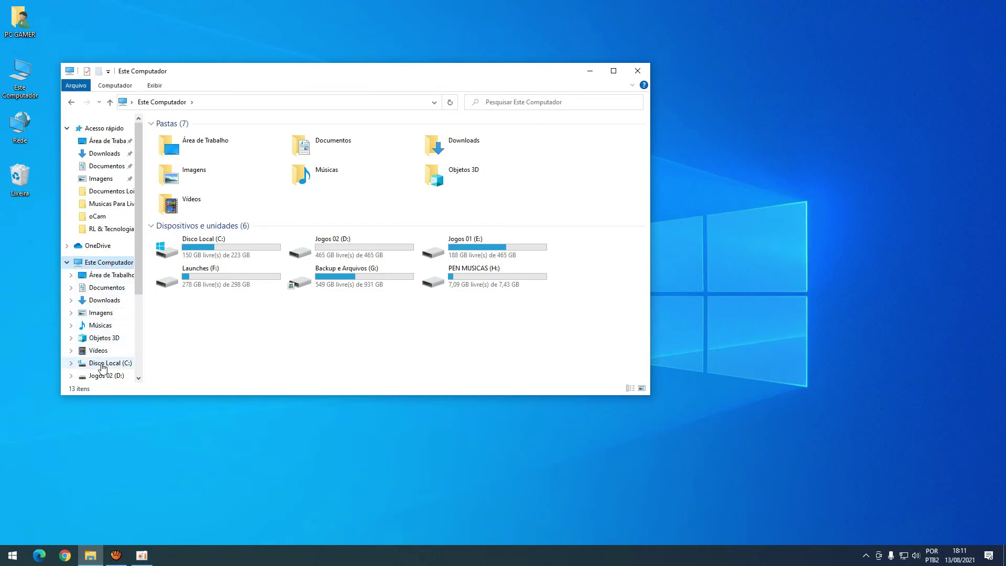
scroll(139, 277, down, 2)
scroll(139, 273, down, 1)
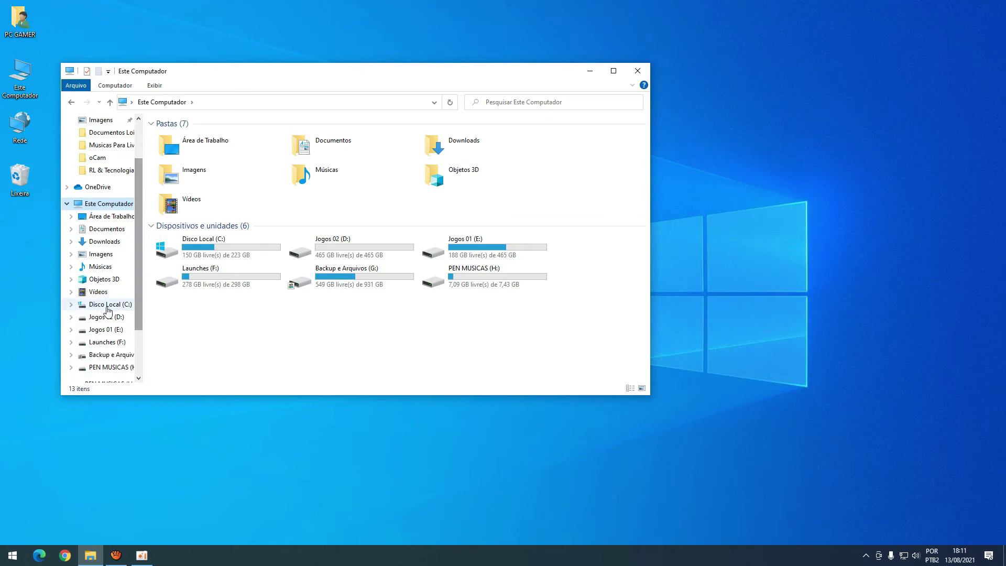
scroll(137, 292, up, 1)
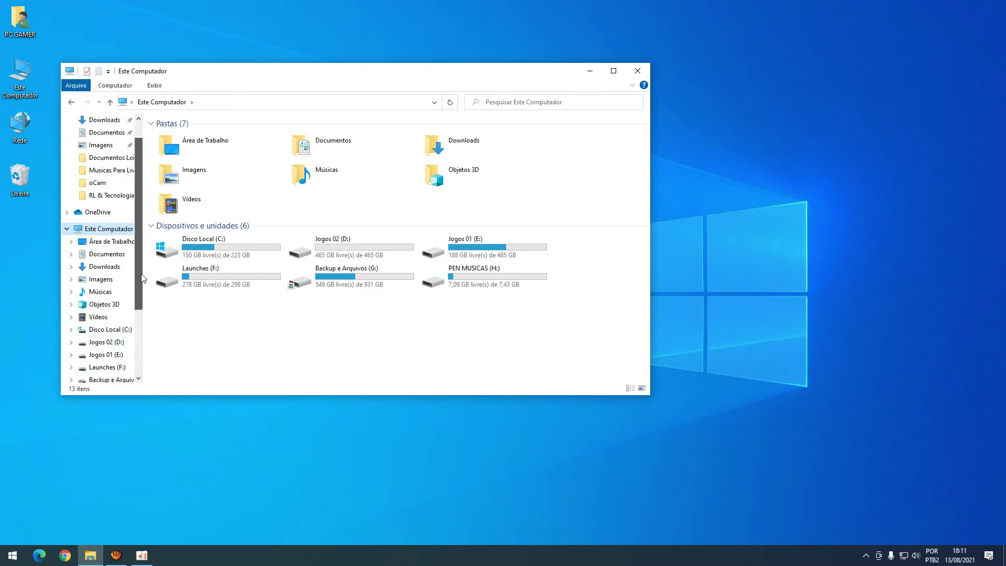
click(104, 267)
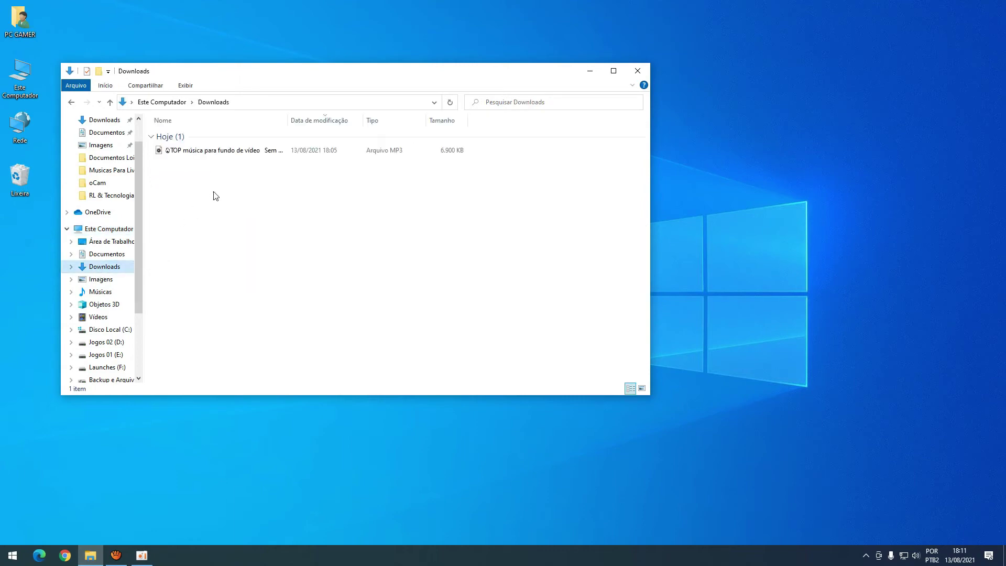
click(217, 152)
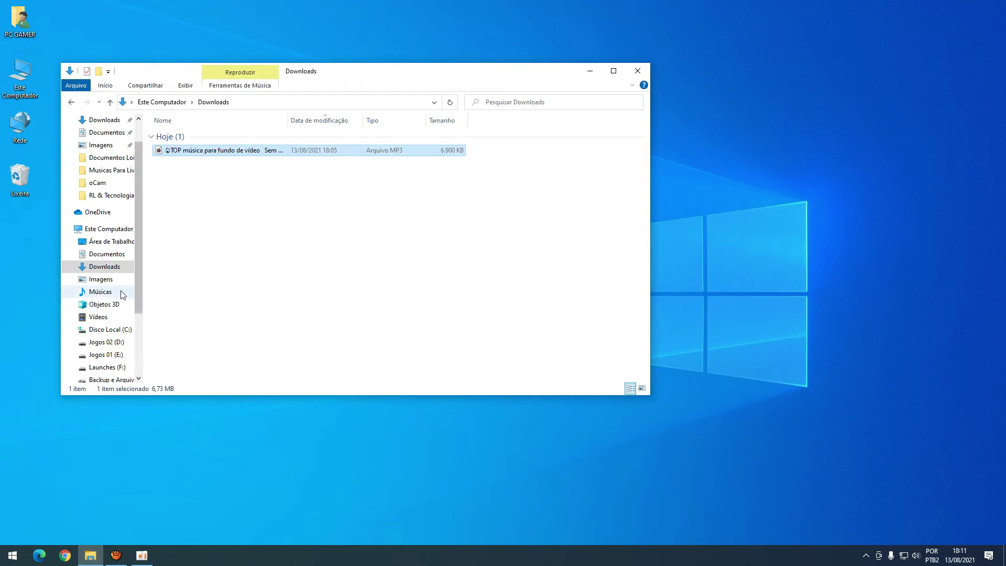
- View the Imagens folder and select its MEmu Photo and Imagens Salvas subfolders in turn
click(101, 281)
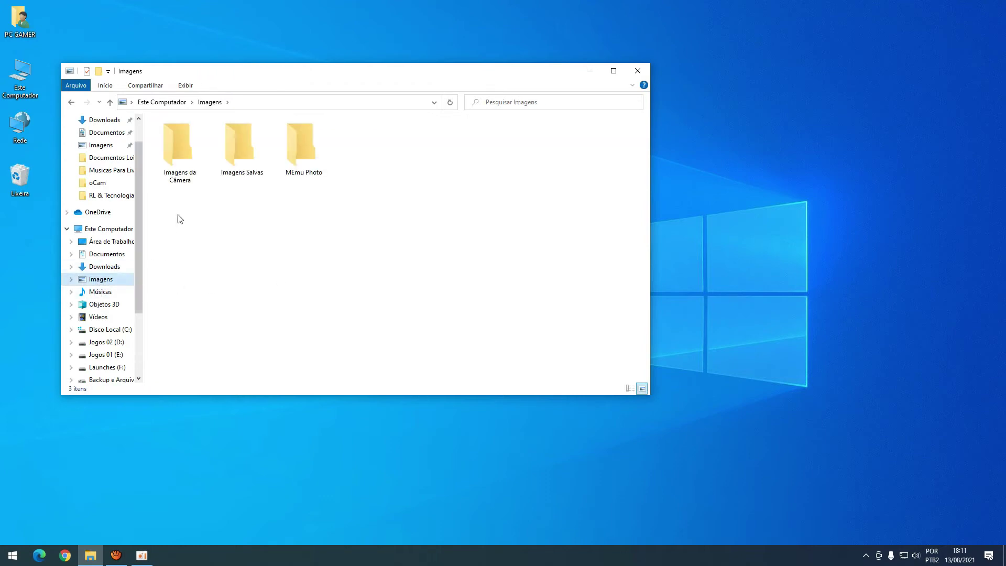
click(285, 168)
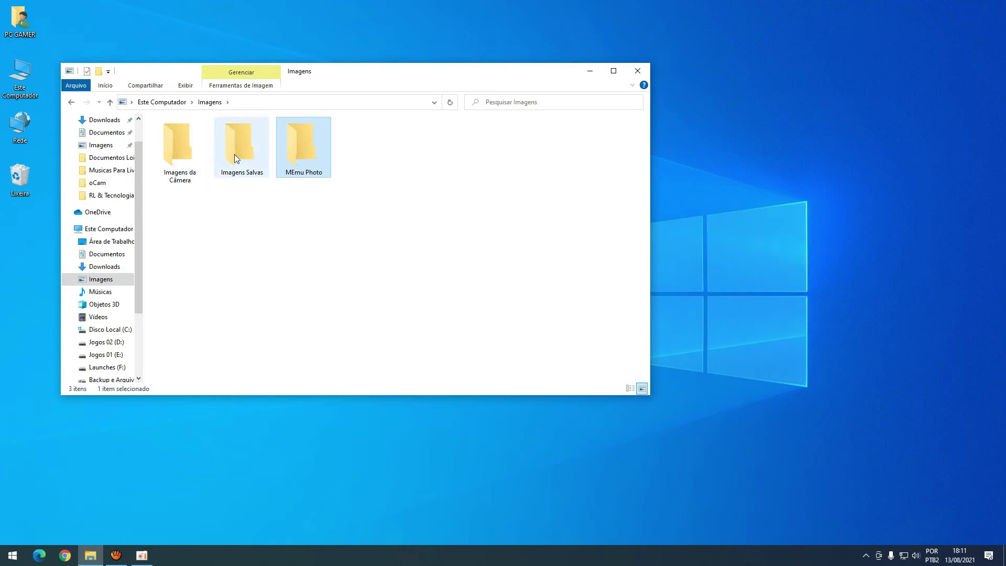
click(250, 159)
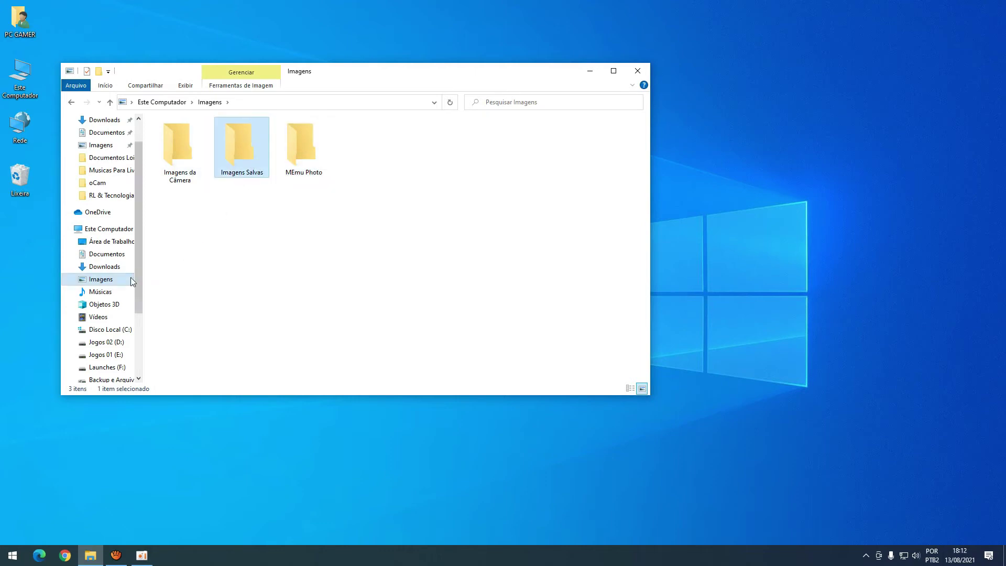
- Return to the Downloads folder and point out the "TOP música para fundo de vídeo" MP3 file, leaving it unselected
click(104, 269)
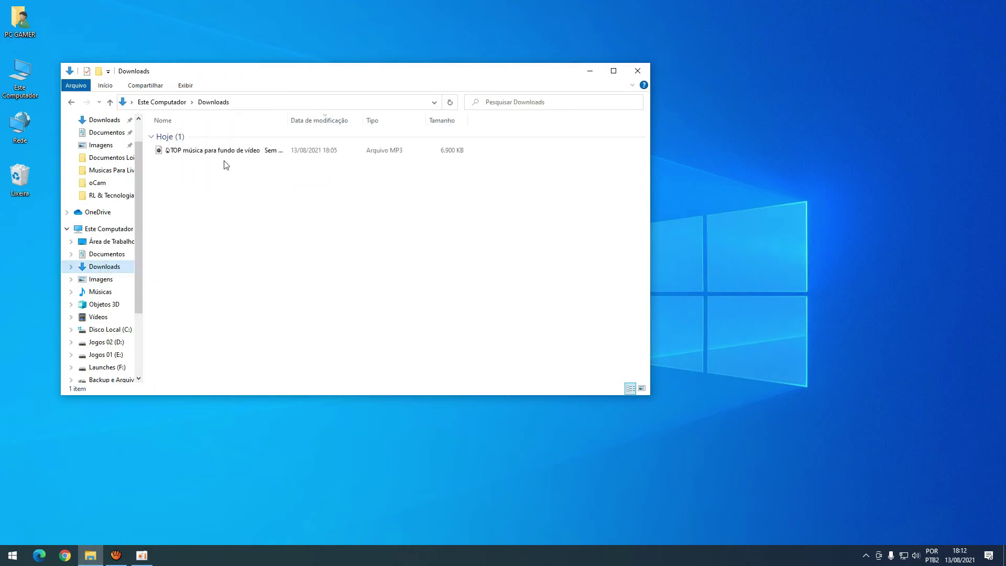
click(218, 152)
click(265, 207)
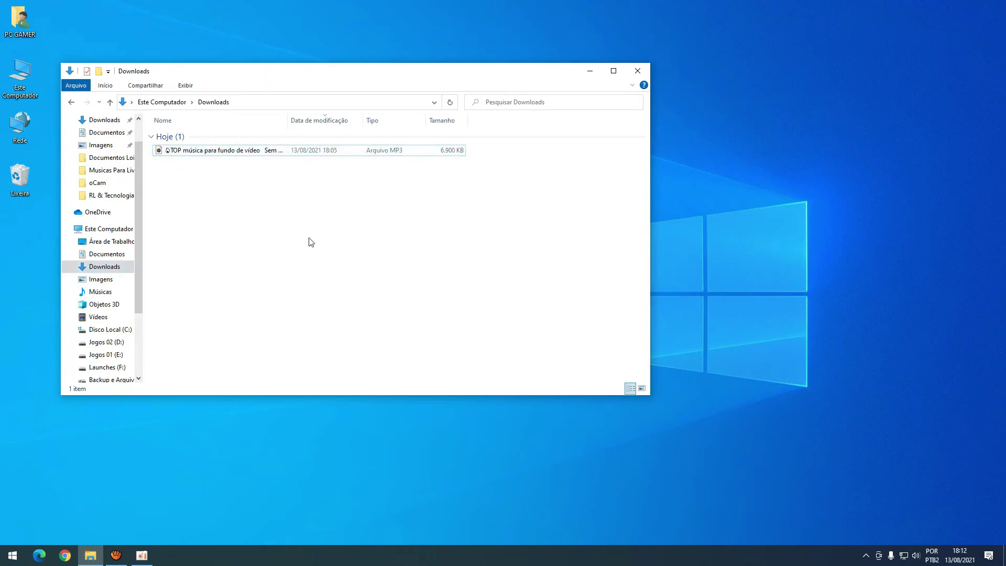
click(235, 152)
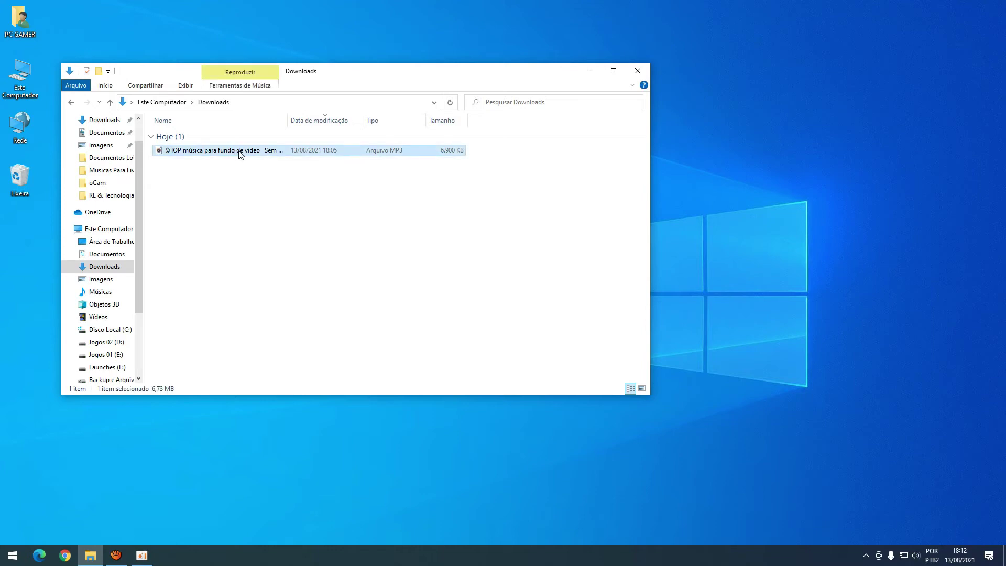
click(303, 182)
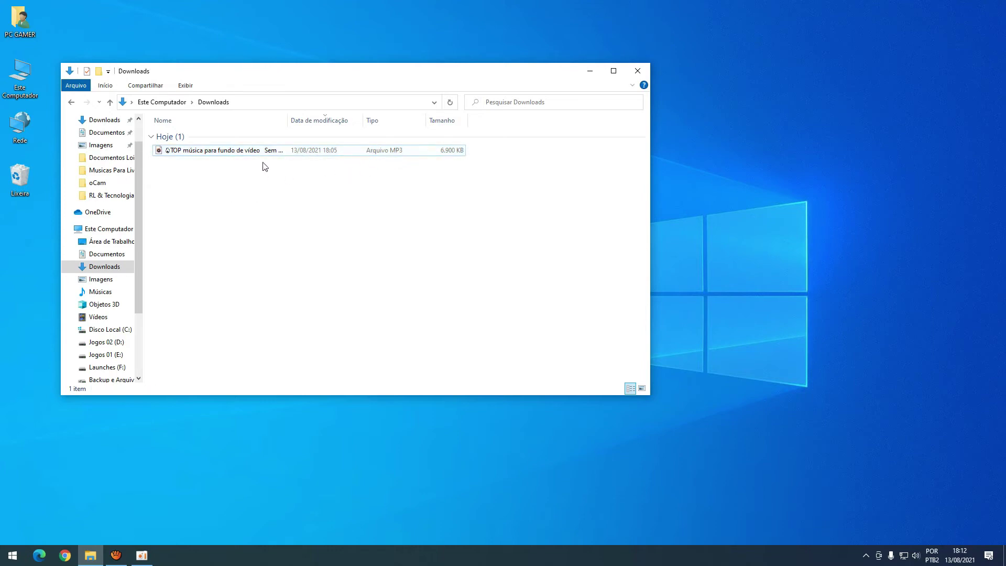
- Select the MP3 file in Downloads, open the Imagens folder and box-select its three subfolders together
click(254, 152)
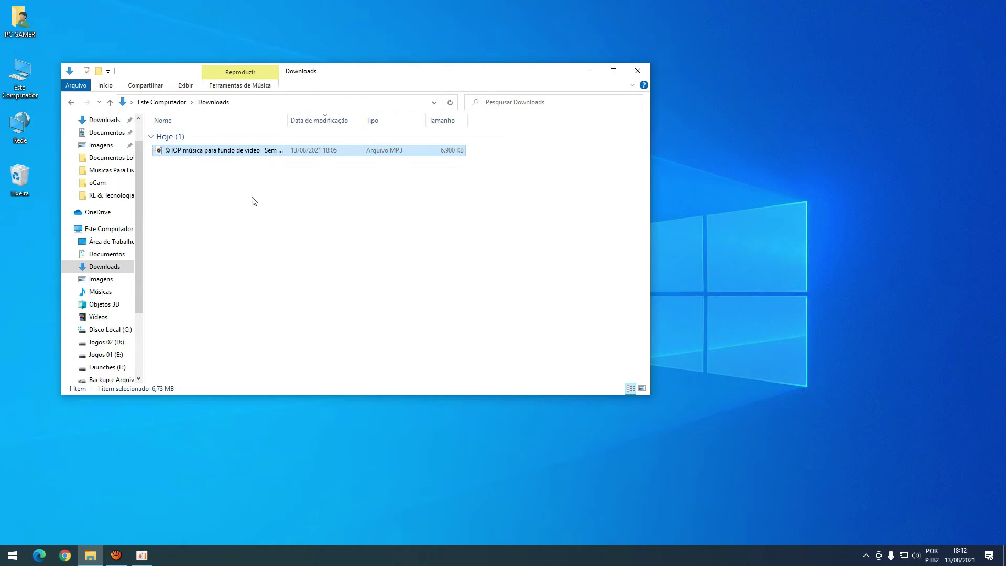
click(102, 280)
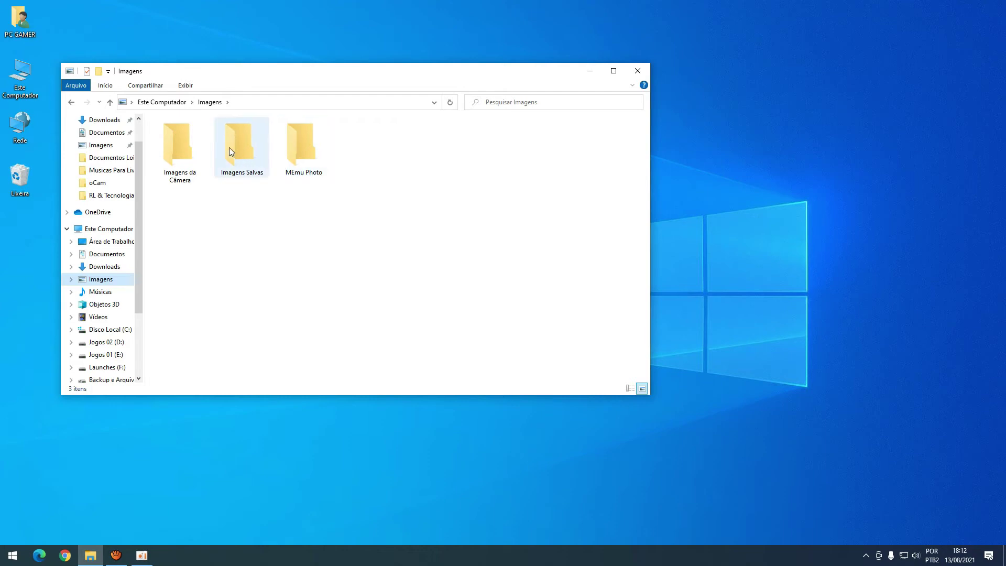
click(309, 152)
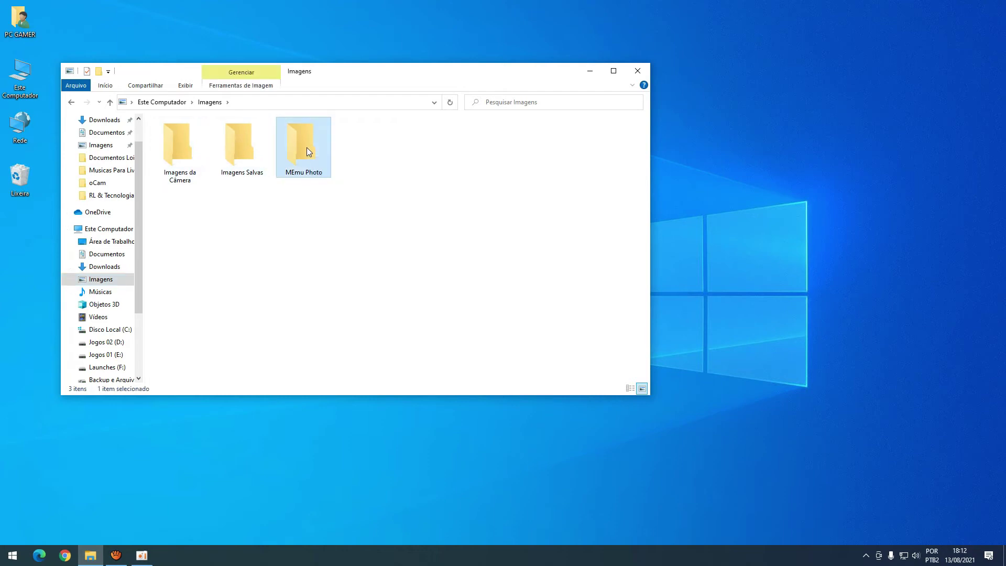
click(365, 218)
drag(331, 236, 168, 142)
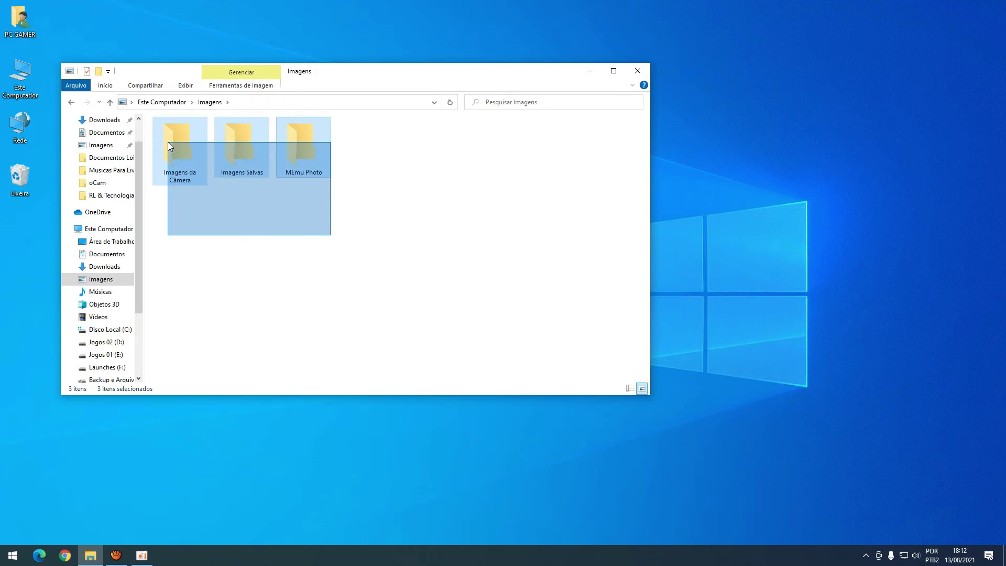
drag(169, 143, 168, 143)
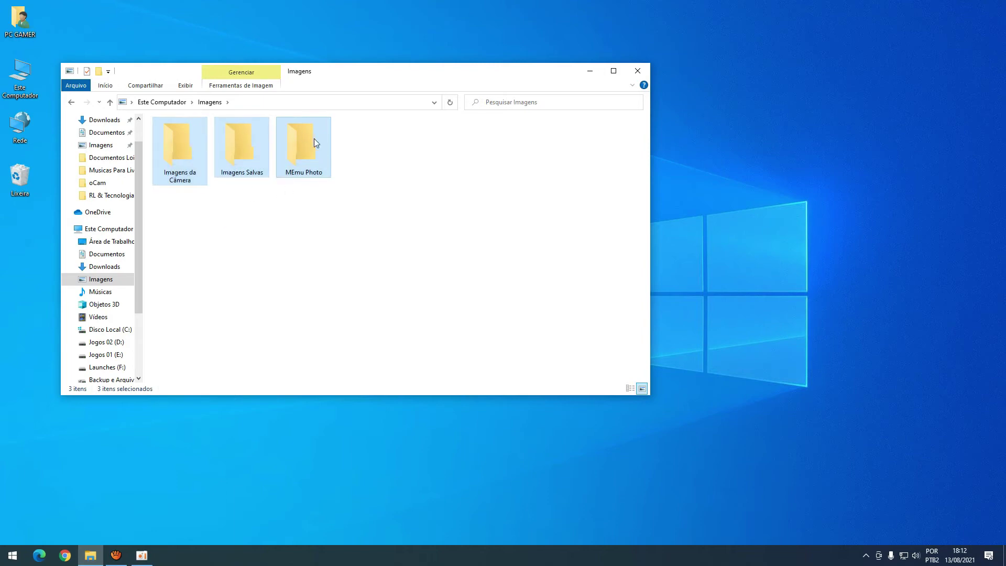
- Select Imagens Salvas alone, box-select it with MEmu Photo, select MEmu Photo alone and clear the selection
click(250, 157)
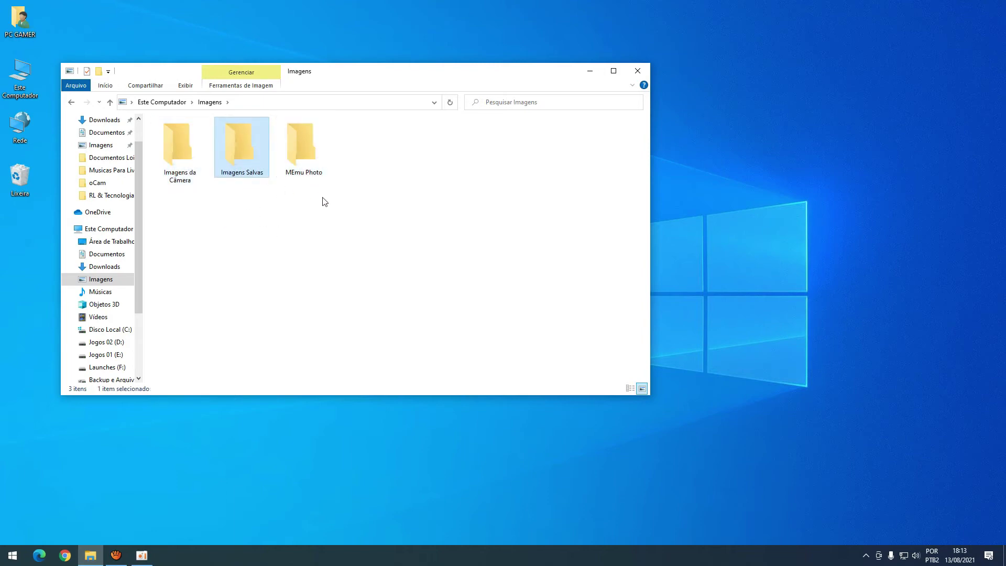
drag(356, 229, 238, 142)
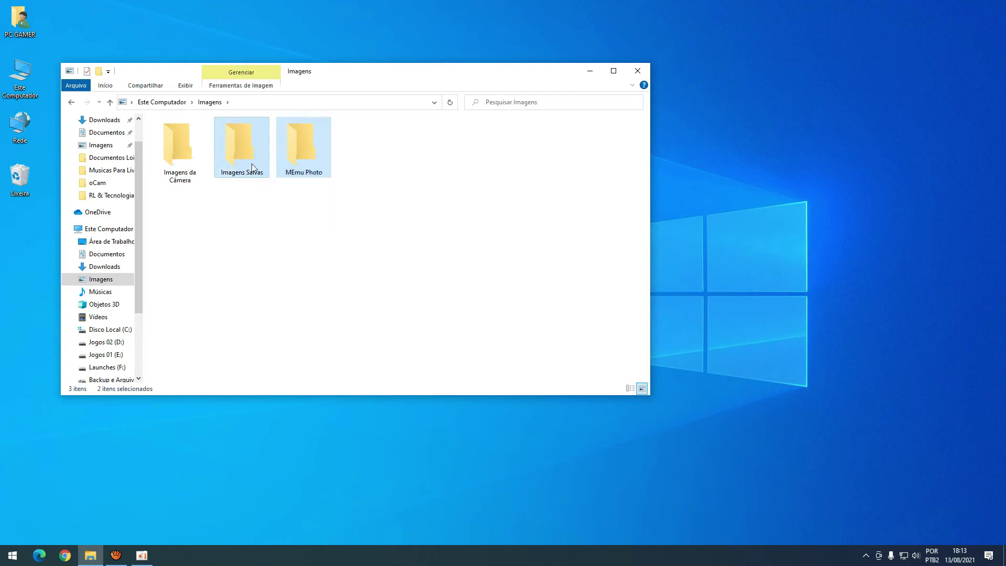
click(315, 150)
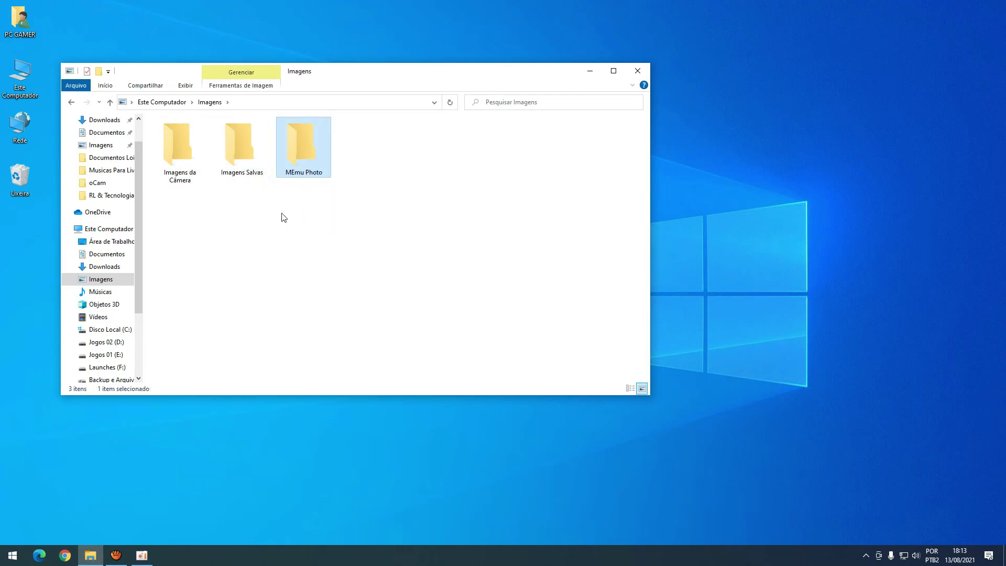
click(317, 215)
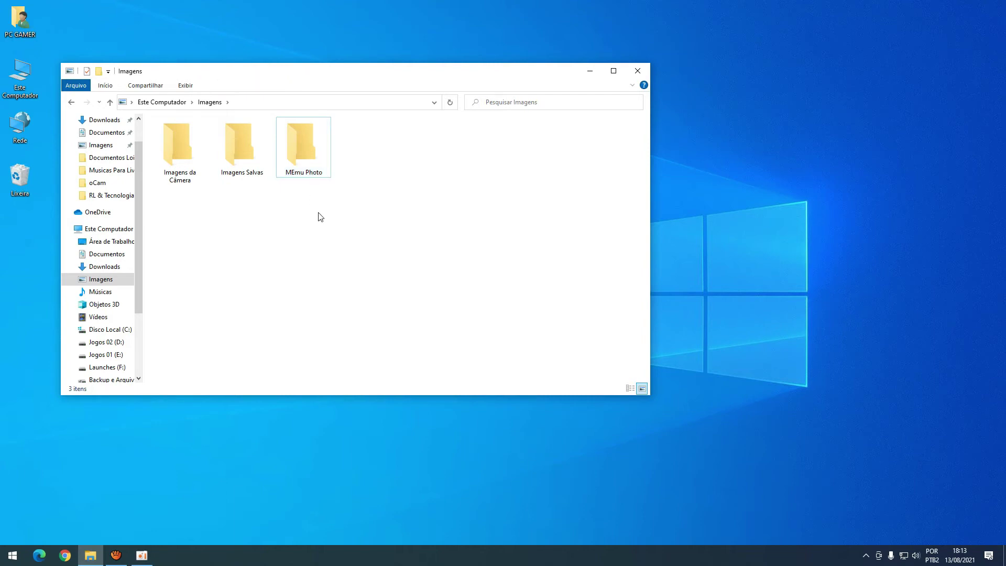
- Add MEmu Photo, Imagens Salvas and Imagens da Câmera one by one to a multiple selection and deselect them all
click(308, 152)
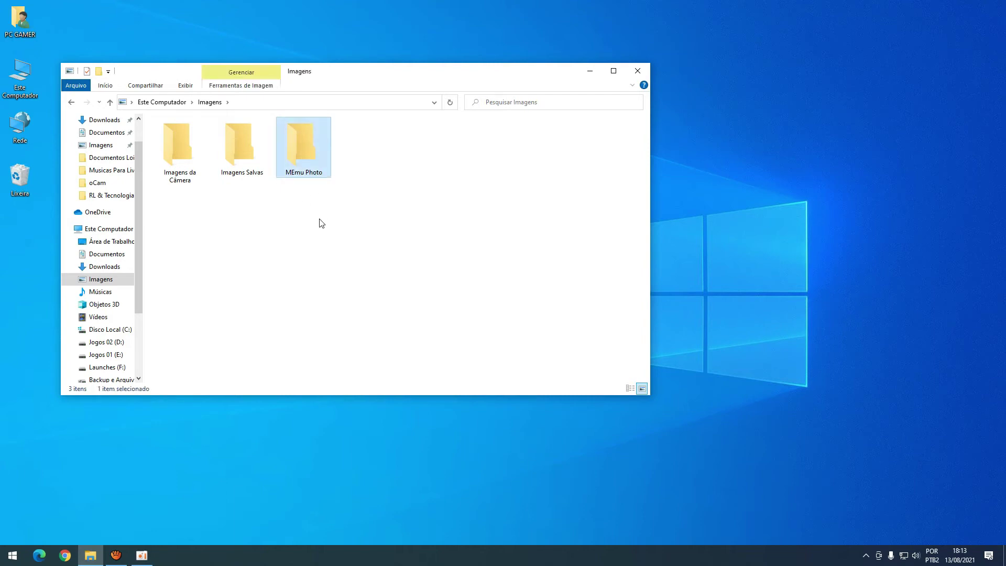
ctrl+click(242, 152)
ctrl+click(176, 158)
ctrl+click(176, 157)
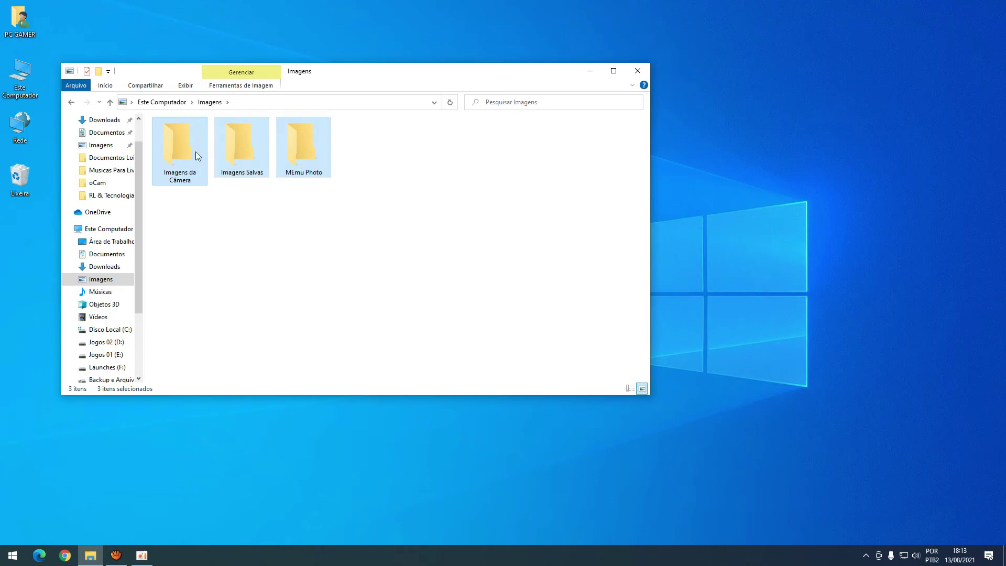
click(268, 225)
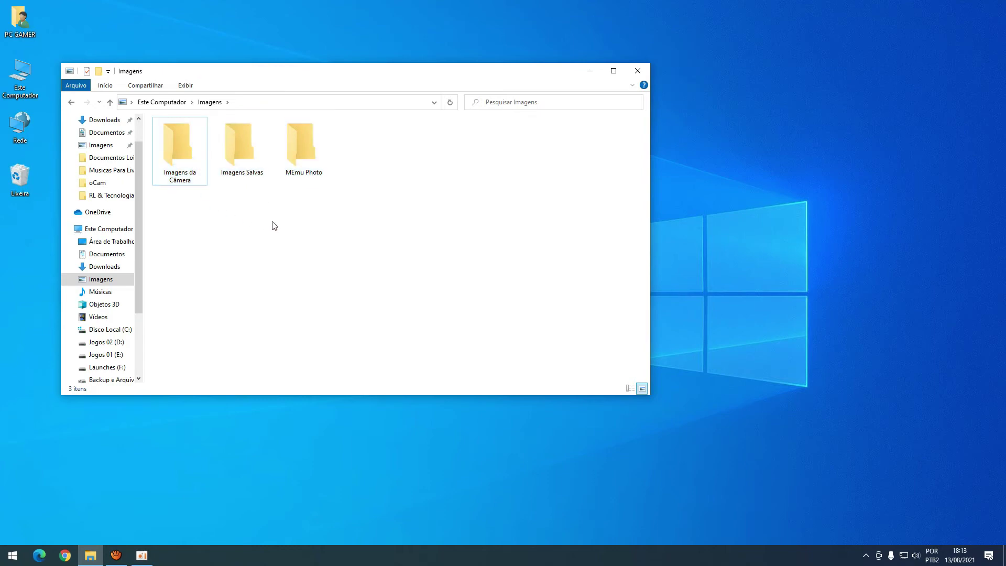
- Return to the Downloads folder and send the "TOP música para fundo de vídeo" MP3 file directly to PEN MUSICAS (H:)
click(103, 266)
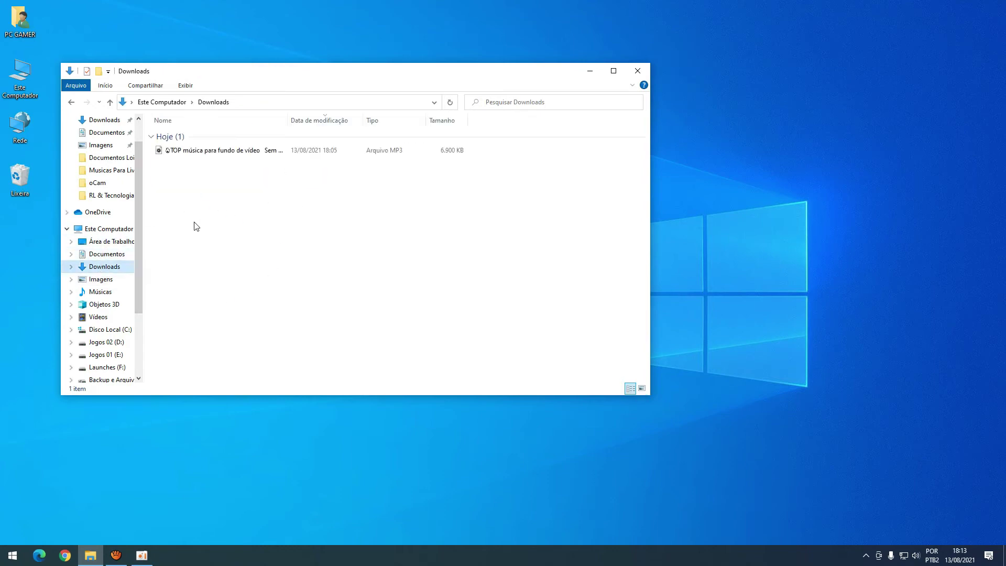
click(210, 156)
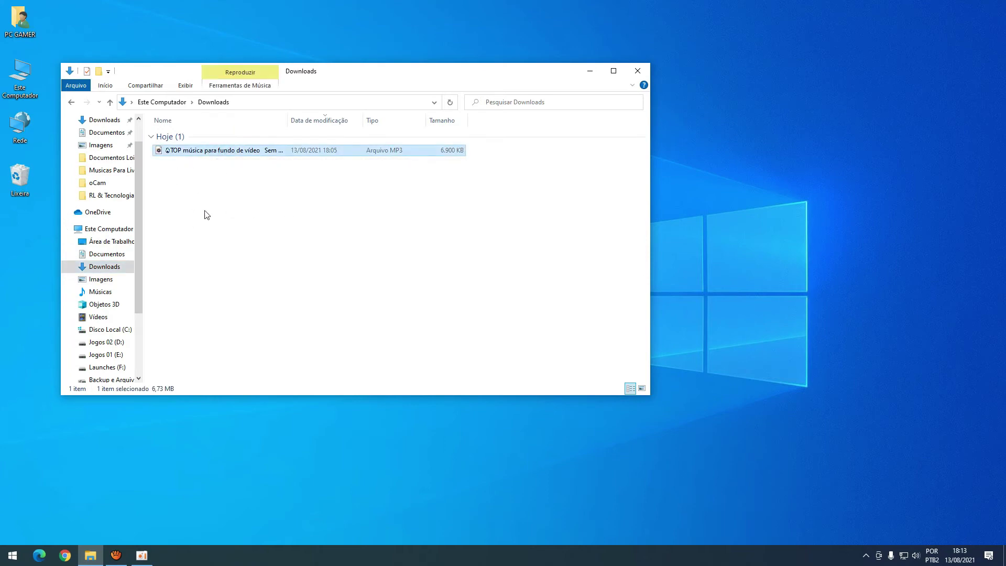
right_click(227, 153)
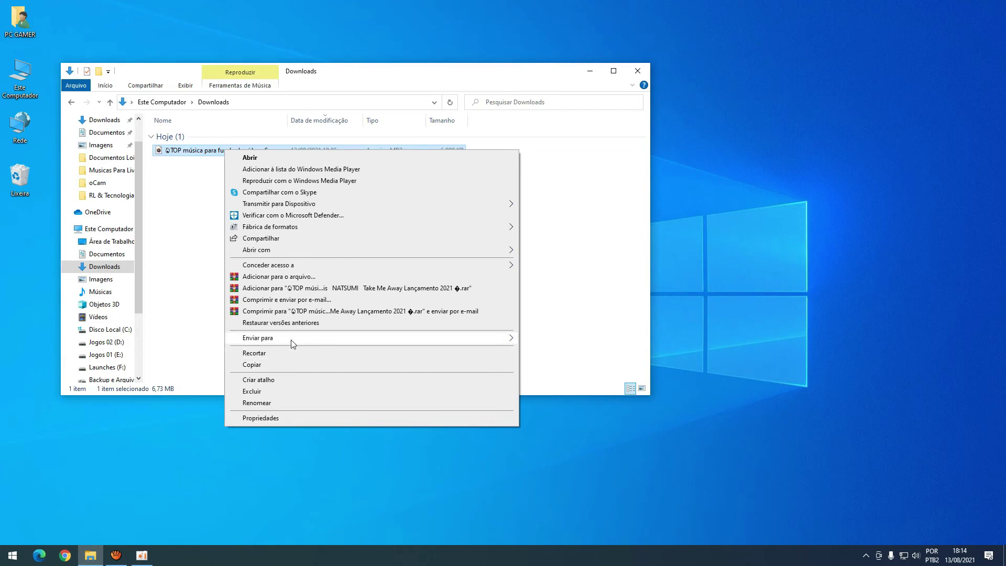
mouse_move(288, 344)
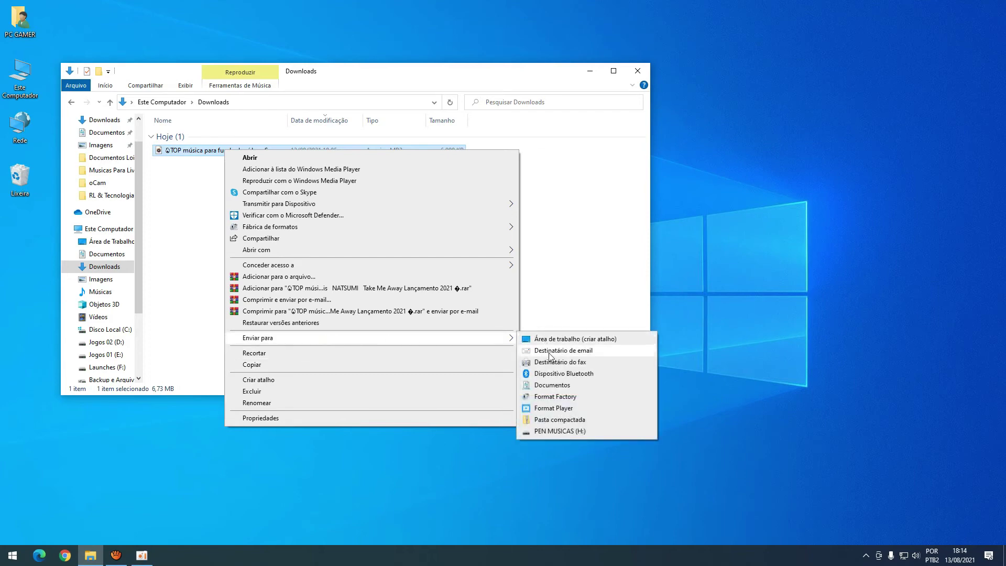
click(553, 431)
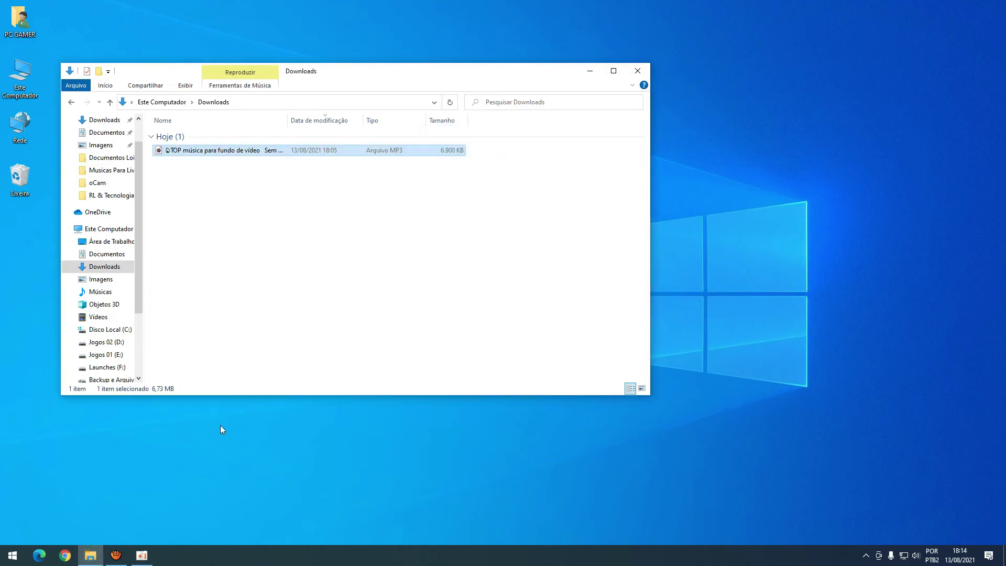
- Open PEN MUSICAS (H:) in a second Este Computador window beside Downloads and check the drive for the sent MP3 file
double_click(20, 74)
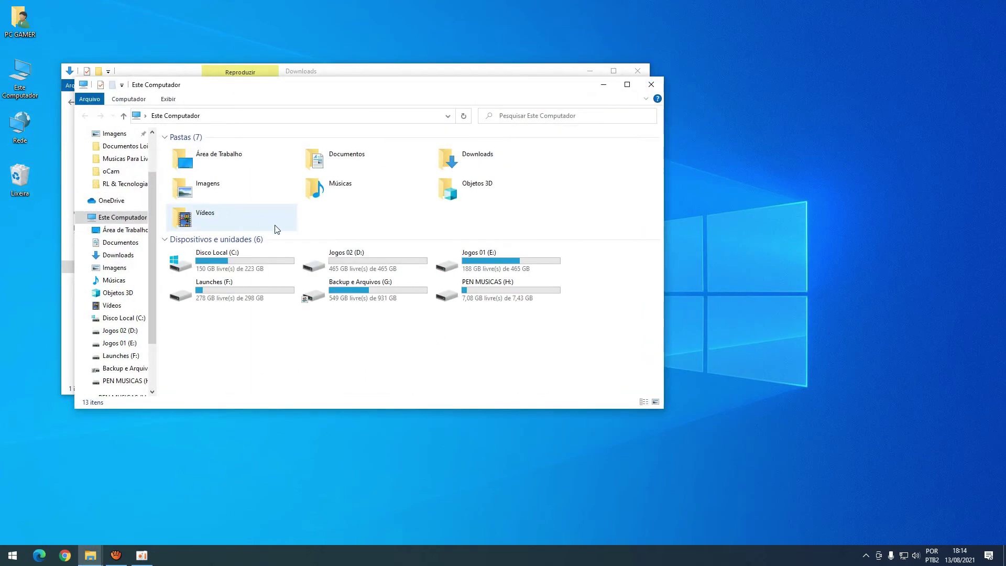
drag(369, 87, 610, 113)
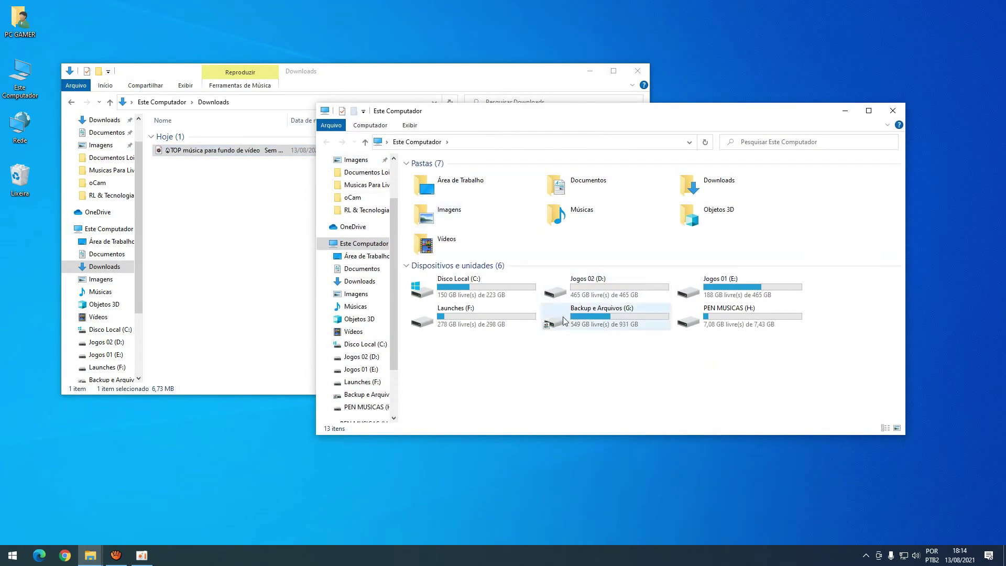
double_click(729, 322)
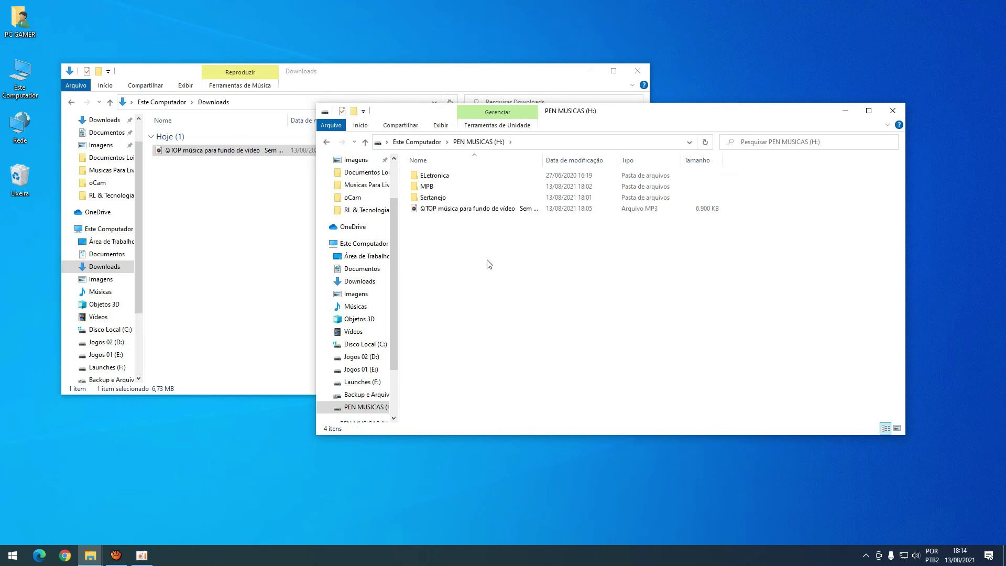
click(452, 209)
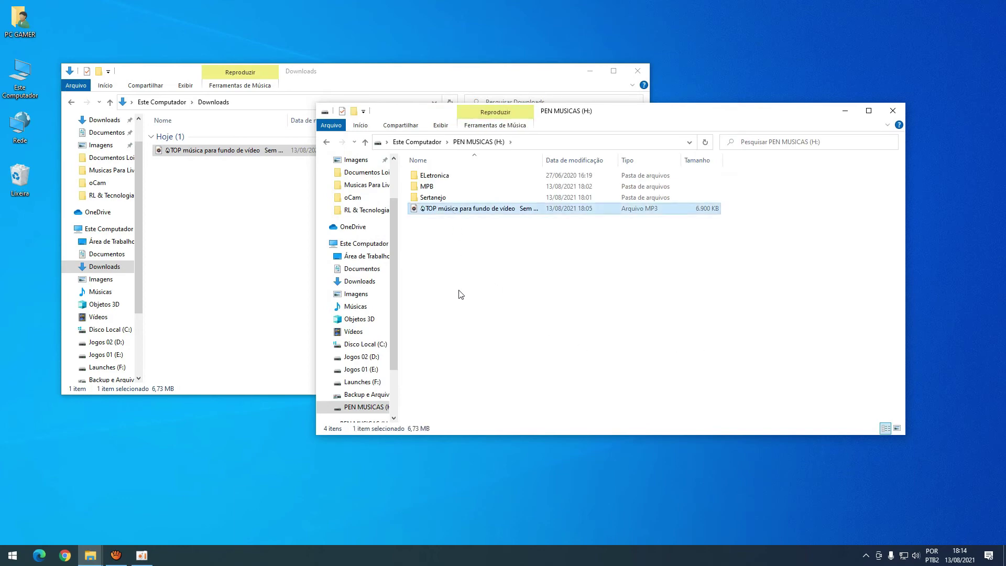
click(460, 314)
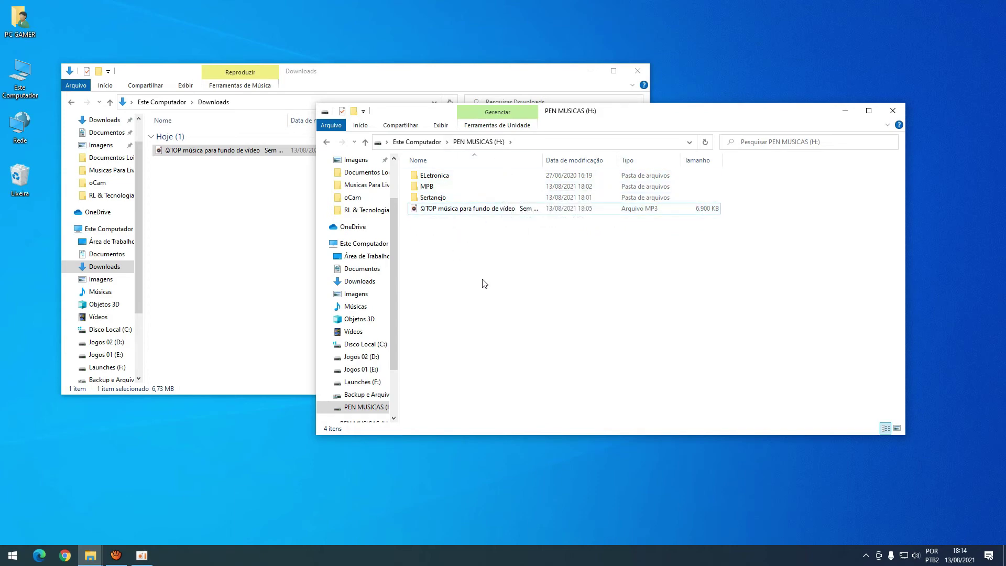
- Permanently delete the "TOP música para fundo de vídeo" MP3 file from PEN MUSICAS (H:) and close the drive's window
click(463, 209)
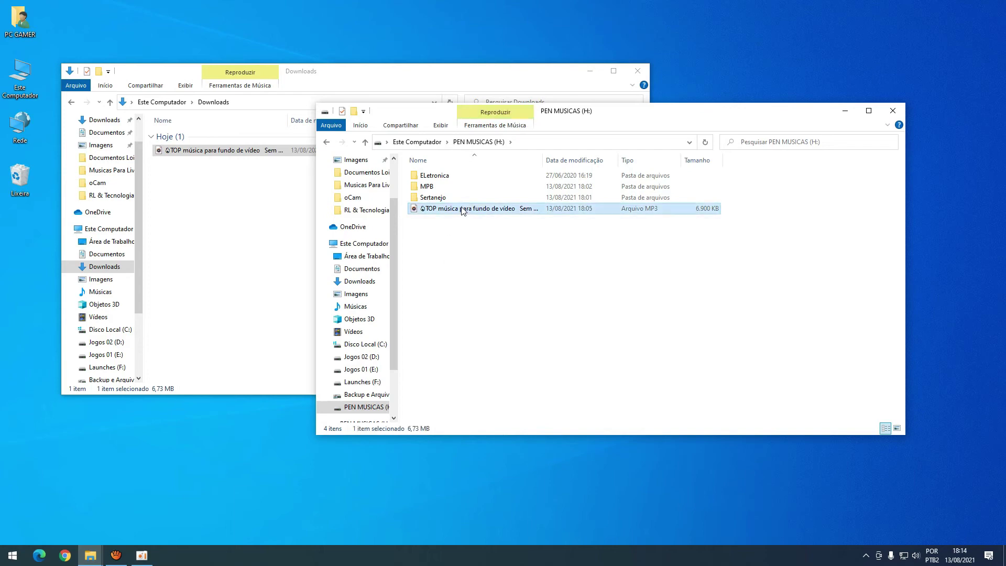
key(Delete)
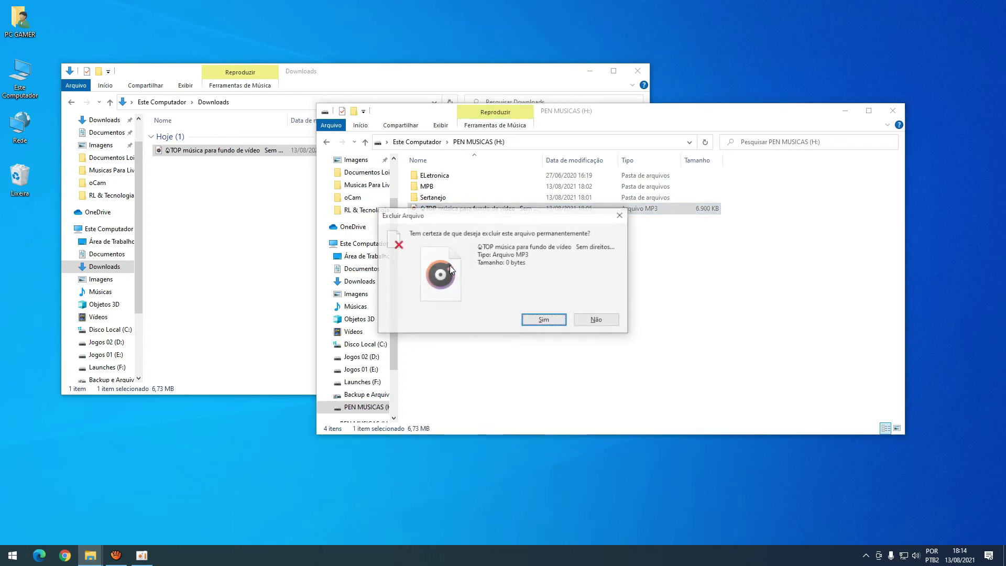
click(560, 322)
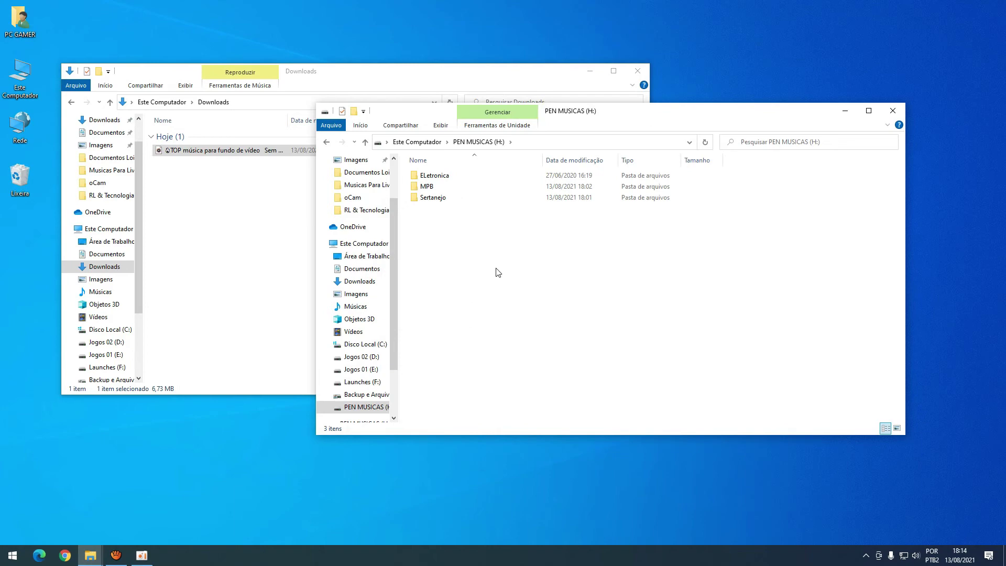
click(893, 110)
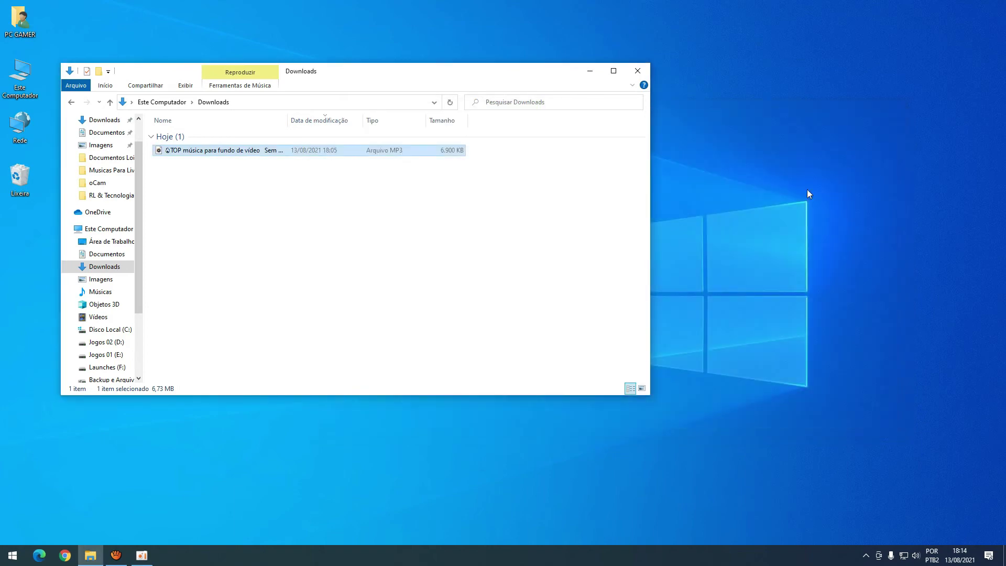
- Copy the "TOP música para fundo de vídeo" MP3 file from the Downloads folder
click(315, 216)
click(208, 152)
right_click(225, 153)
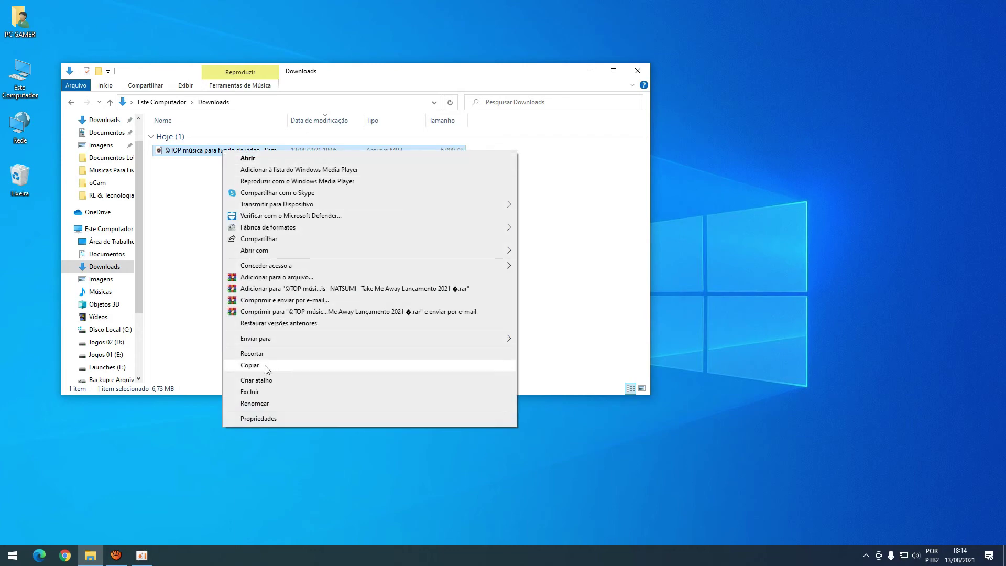
click(266, 368)
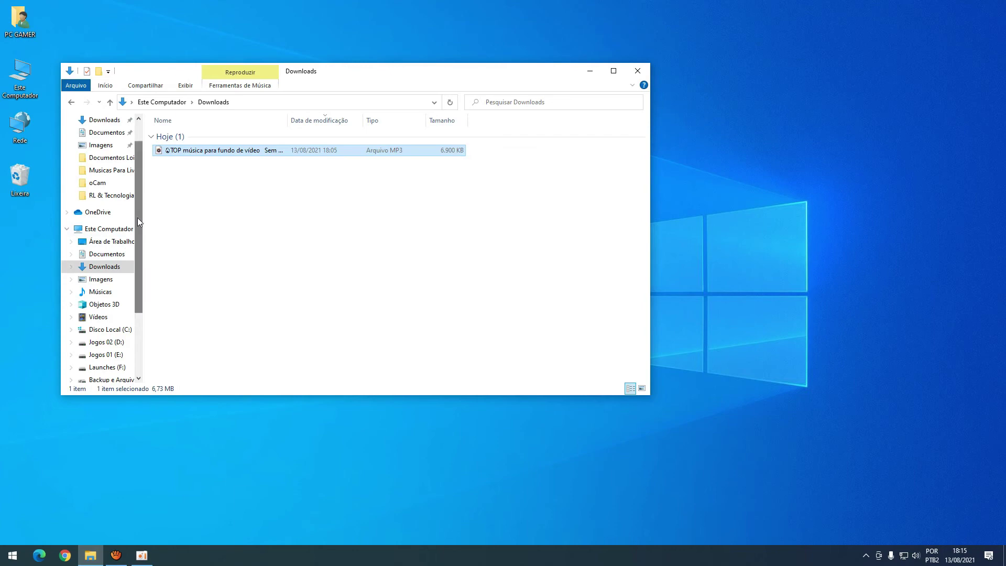
- Widen the navigation pane and paste the copied MP3 file into the ELetronica folder on PEN MUSICAS (H:), leaving it unselected
drag(138, 218, 139, 262)
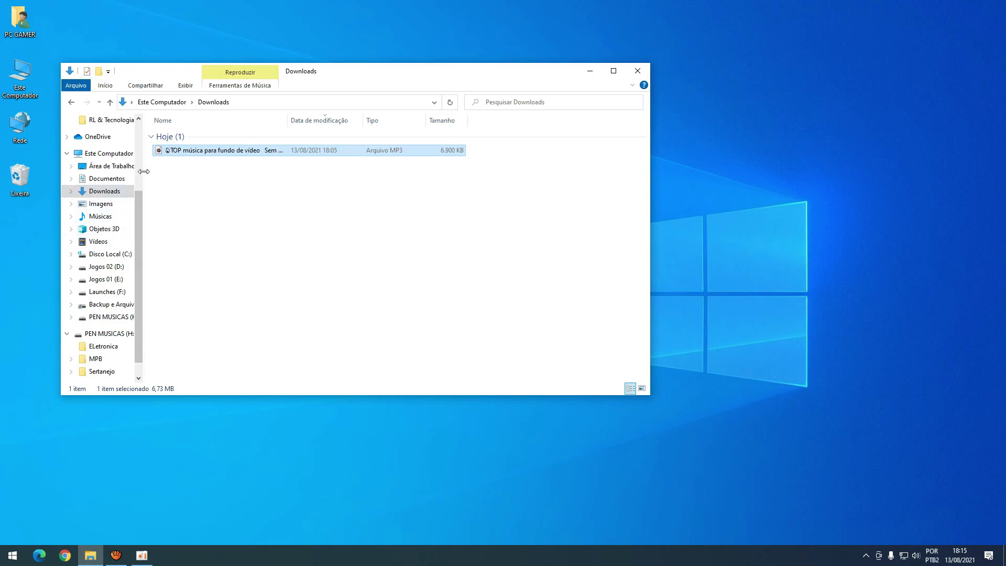
drag(145, 171, 178, 171)
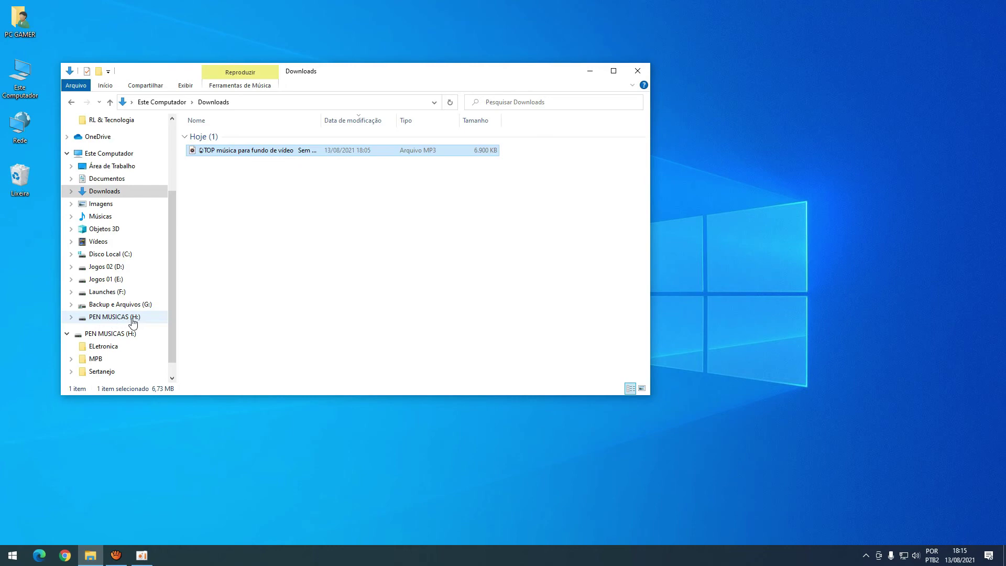
click(118, 317)
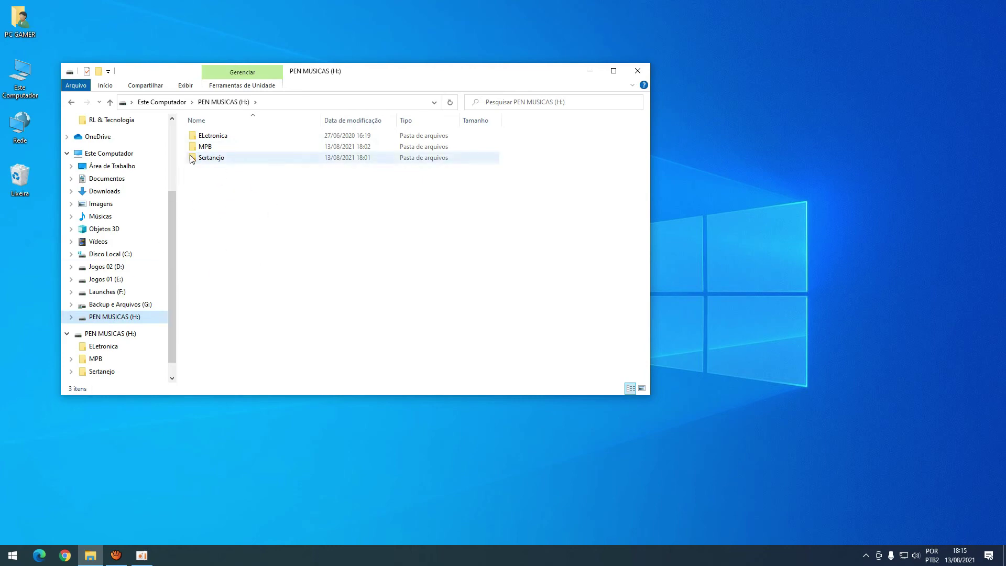
double_click(215, 137)
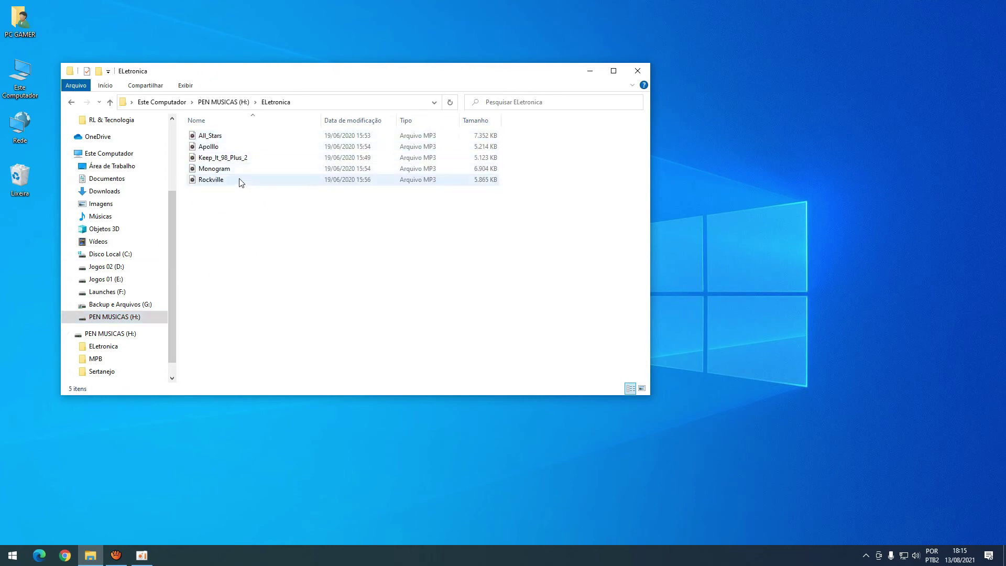
right_click(210, 222)
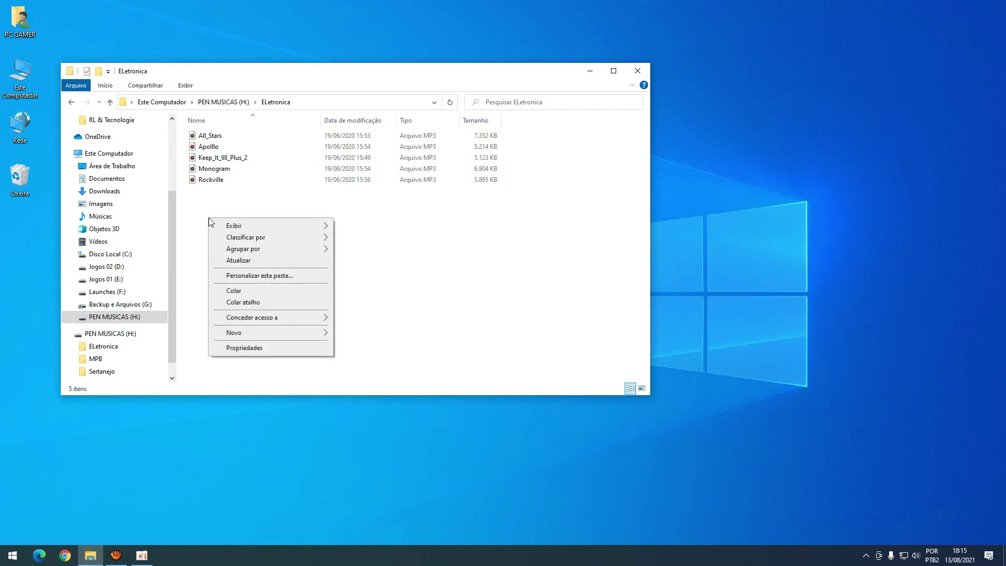
click(246, 291)
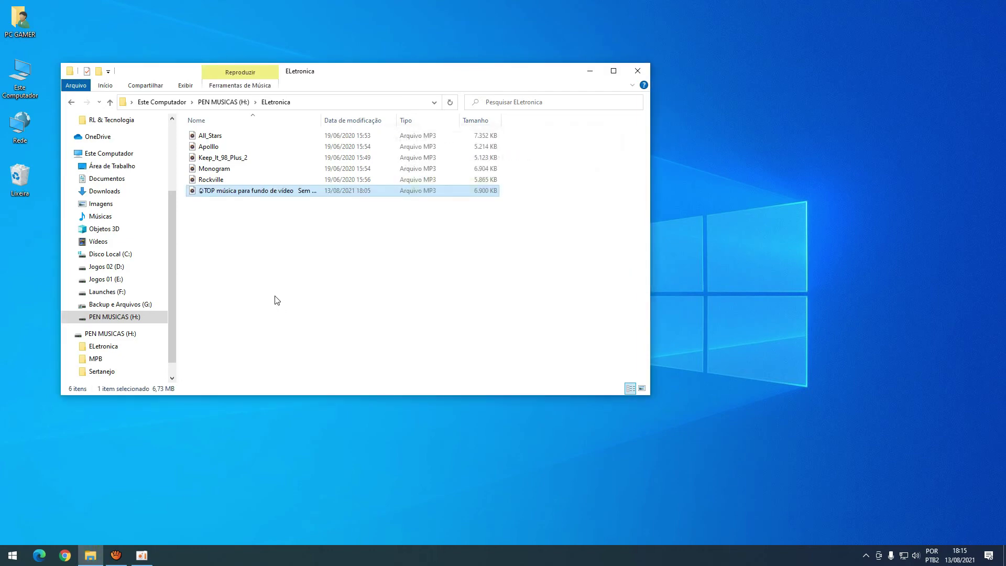
click(292, 288)
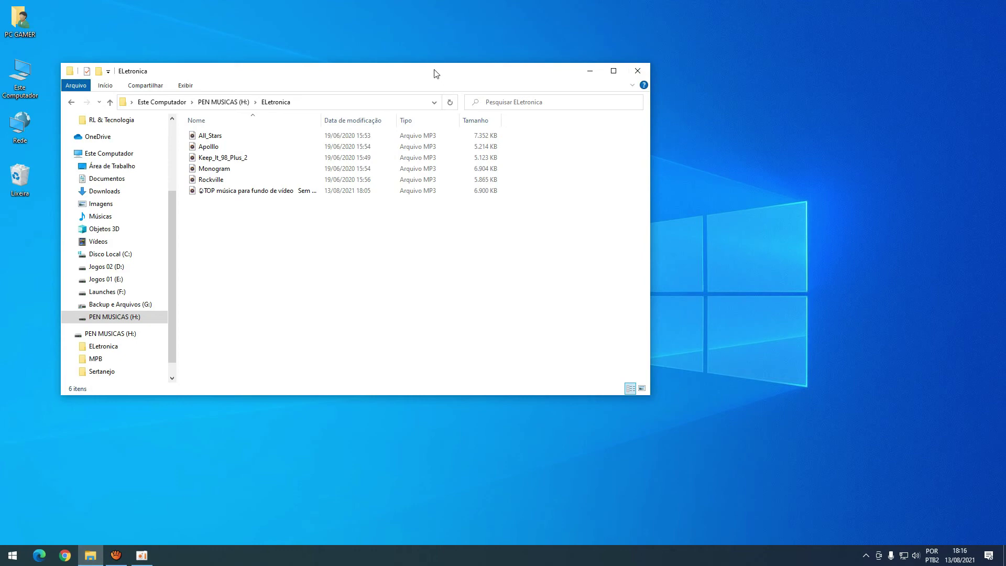
- Move the ELetronica window toward the middle of the desktop and check the Downloads folder for the original MP3 file
drag(434, 71, 622, 78)
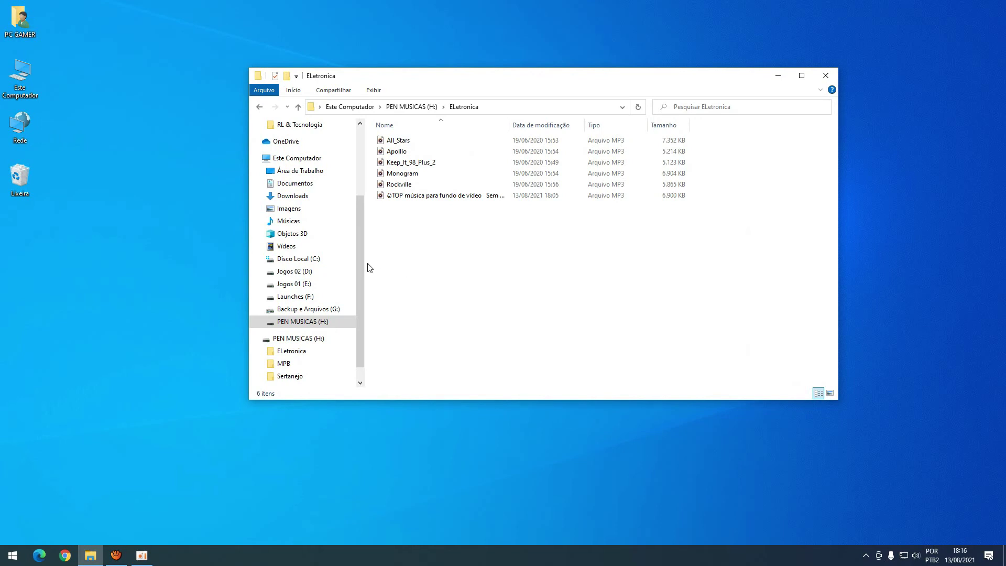
scroll(364, 265, up, 3)
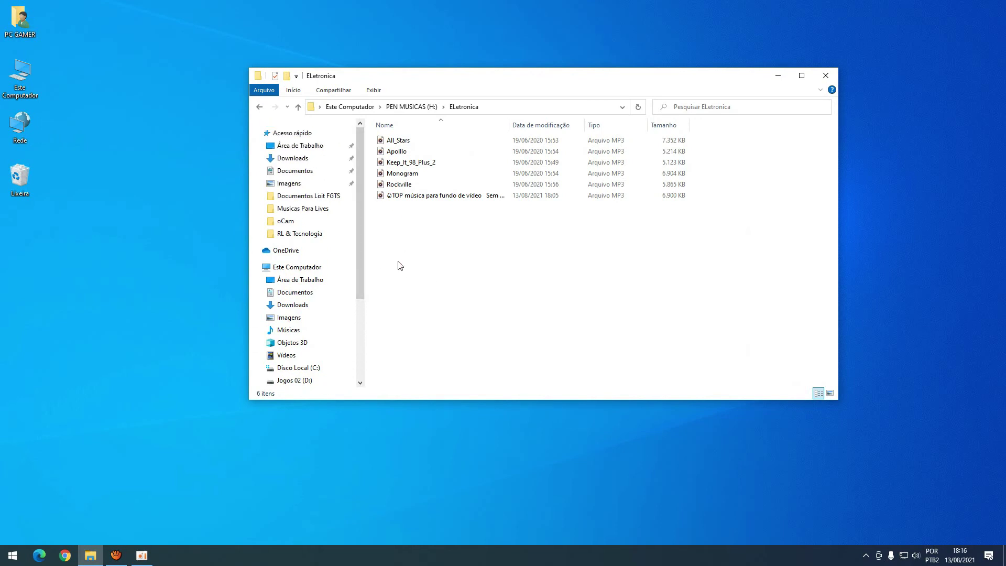
click(305, 305)
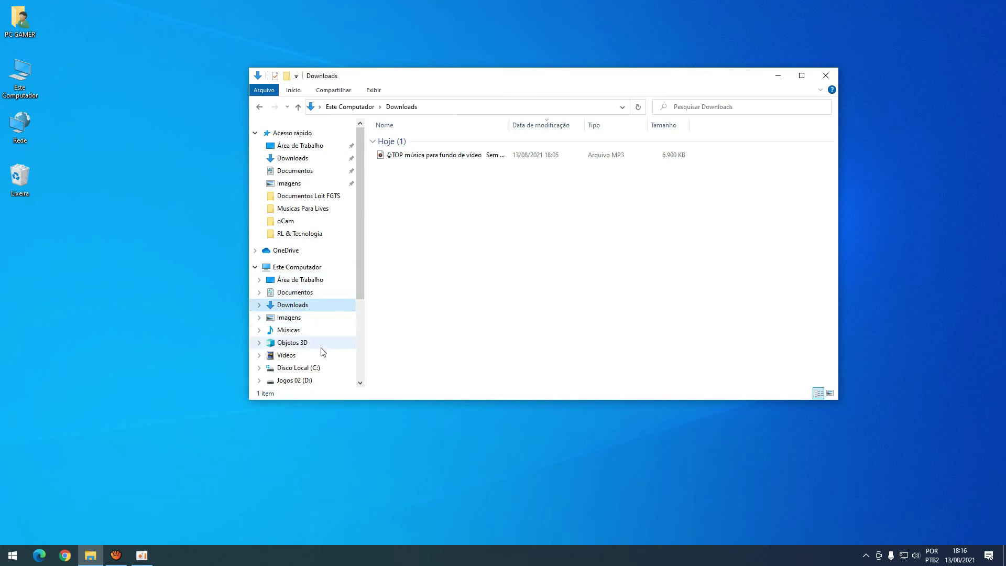
- Permanently delete the "TOP música para fundo de vídeo" MP3 file from the ELetronica folder on PEN MUSICAS (H:)
drag(360, 276, 341, 350)
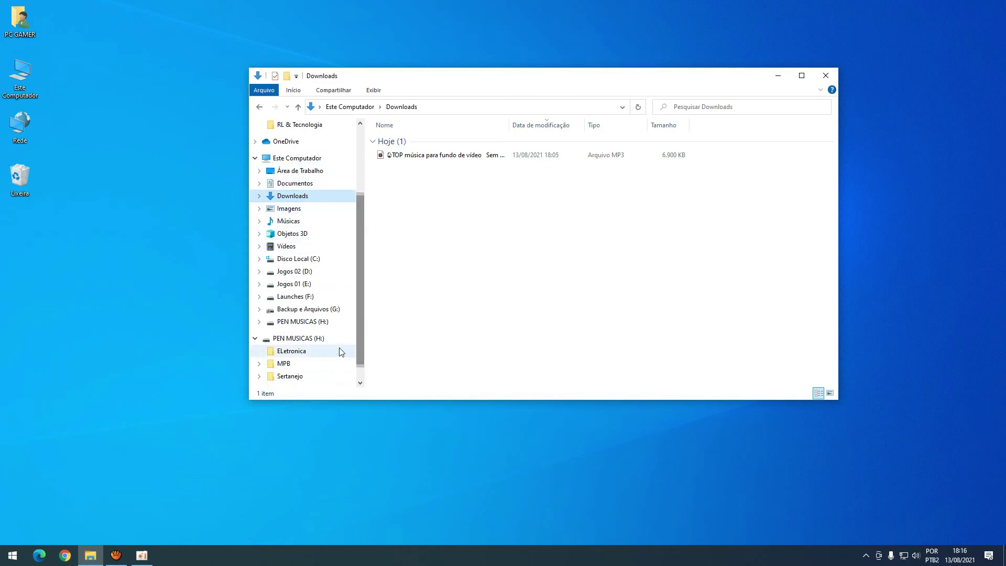
click(289, 322)
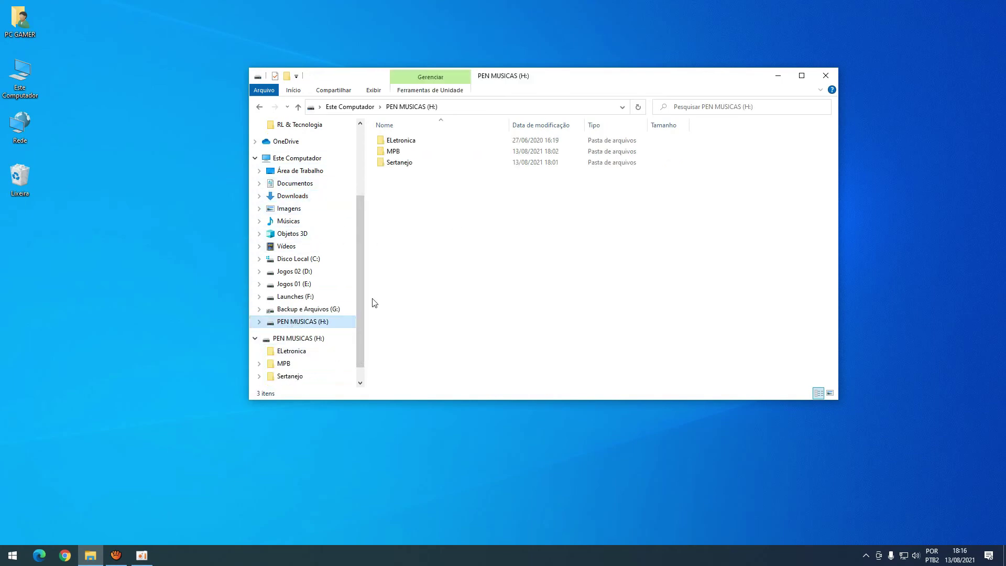
double_click(404, 139)
click(417, 197)
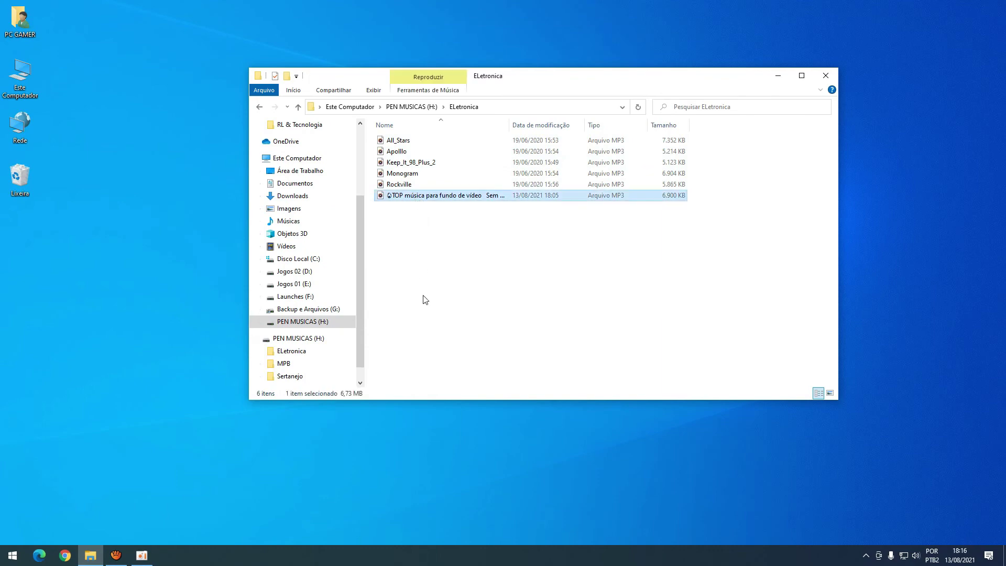
key(shift+Delete)
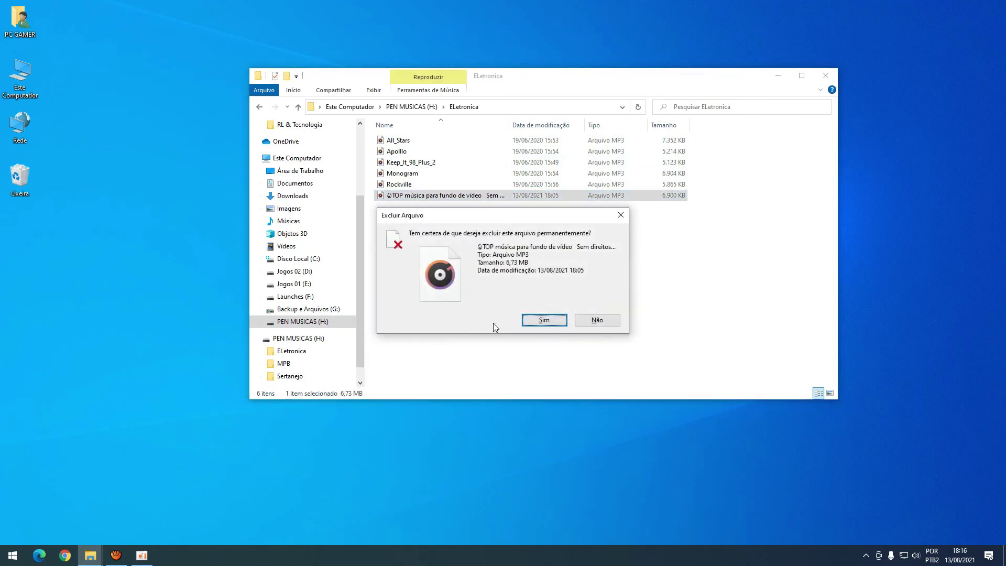
click(536, 321)
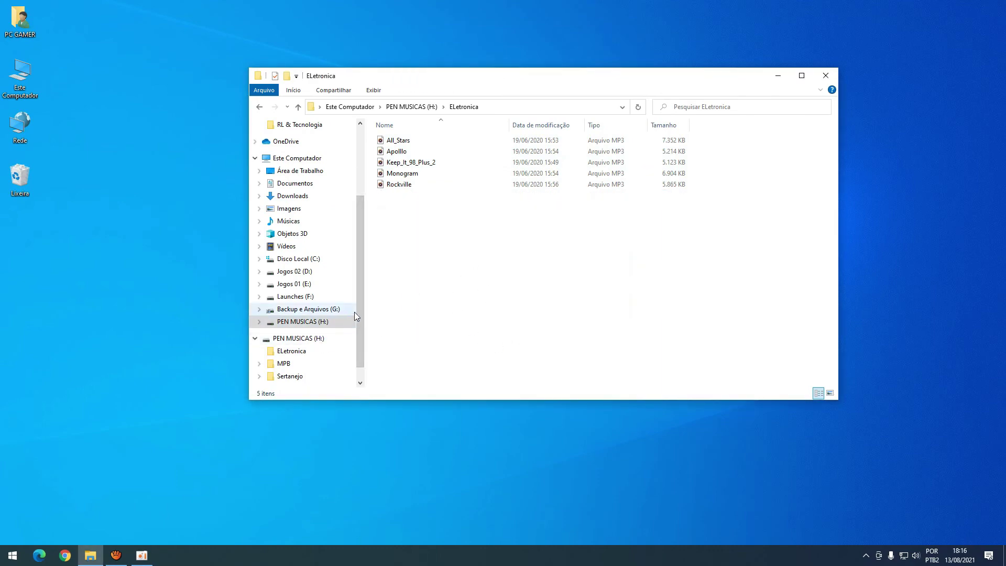
- Cut the "TOP música para fundo de vídeo" MP3 file from the Downloads folder
drag(359, 313, 364, 247)
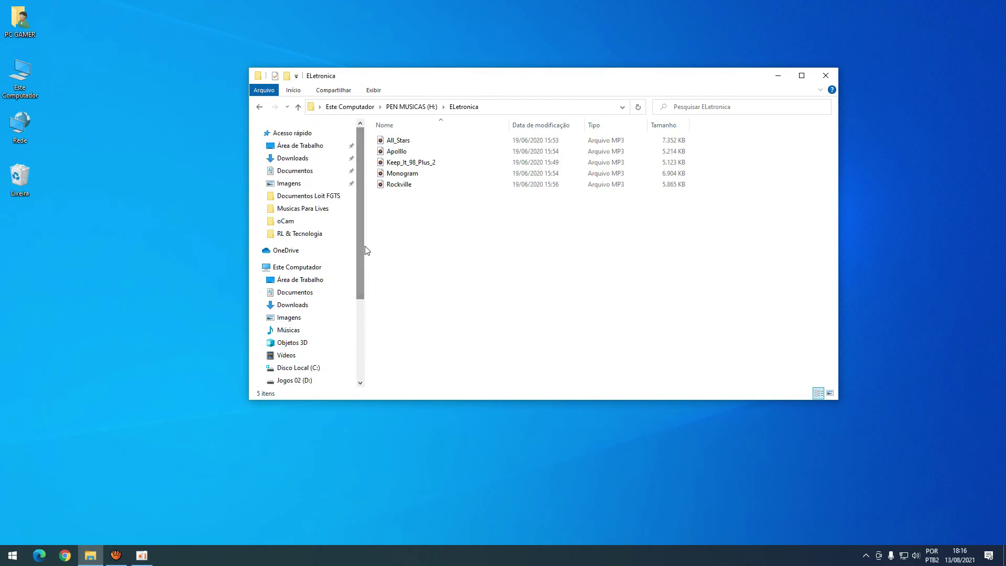
click(289, 306)
click(428, 159)
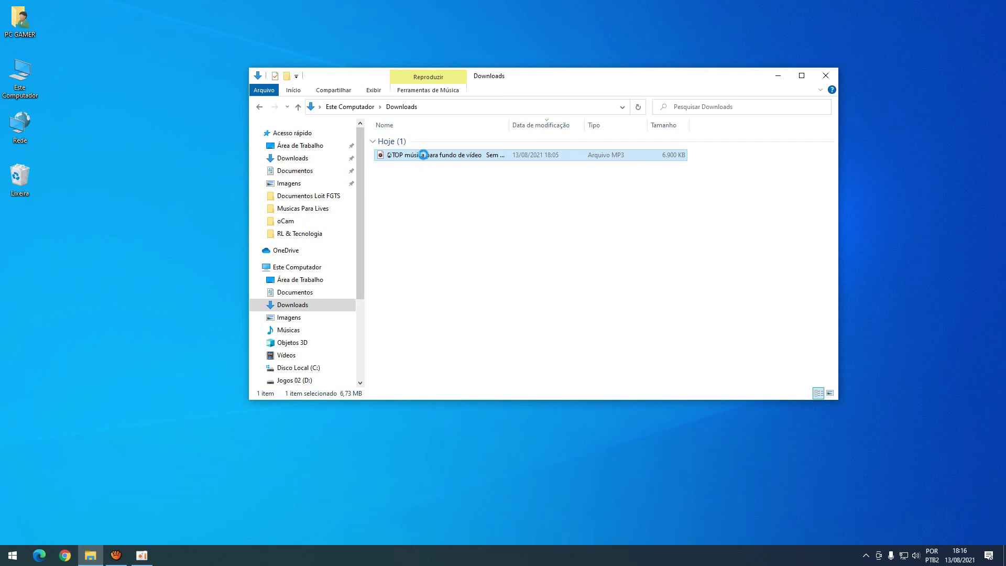
right_click(426, 158)
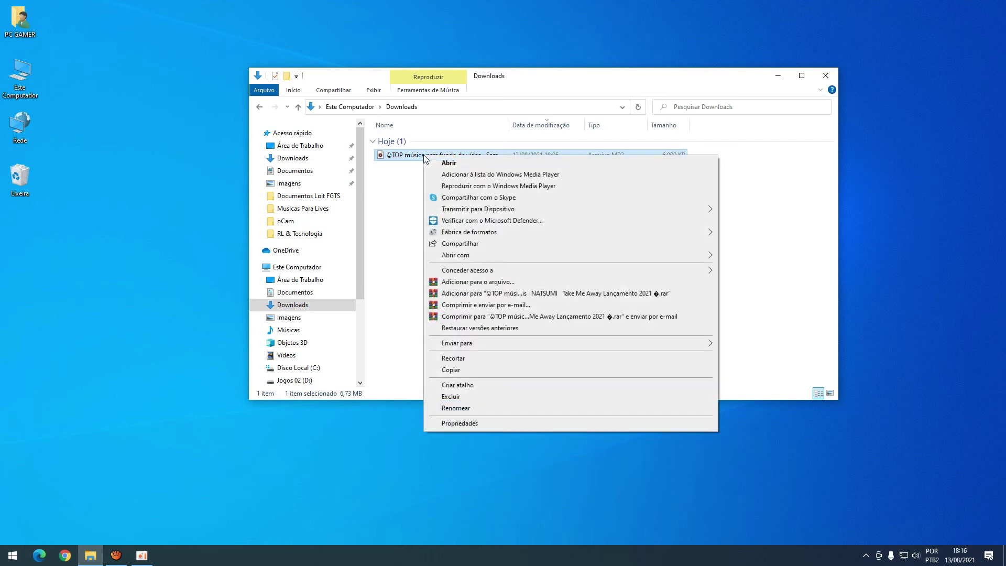
click(453, 359)
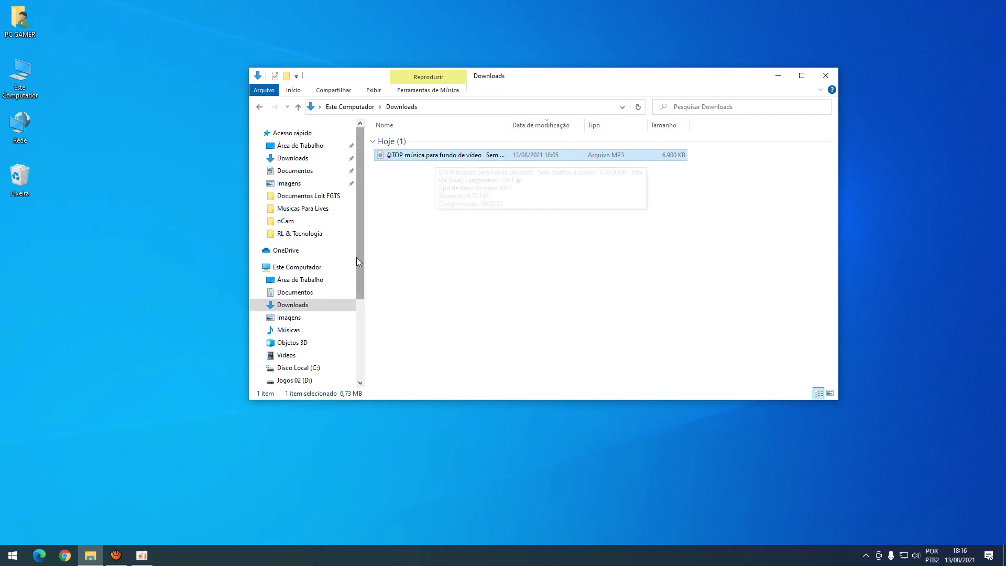
- Paste the cut MP3 file into the ELetronica folder on PEN MUSICAS (H:)
scroll(365, 258, down, 3)
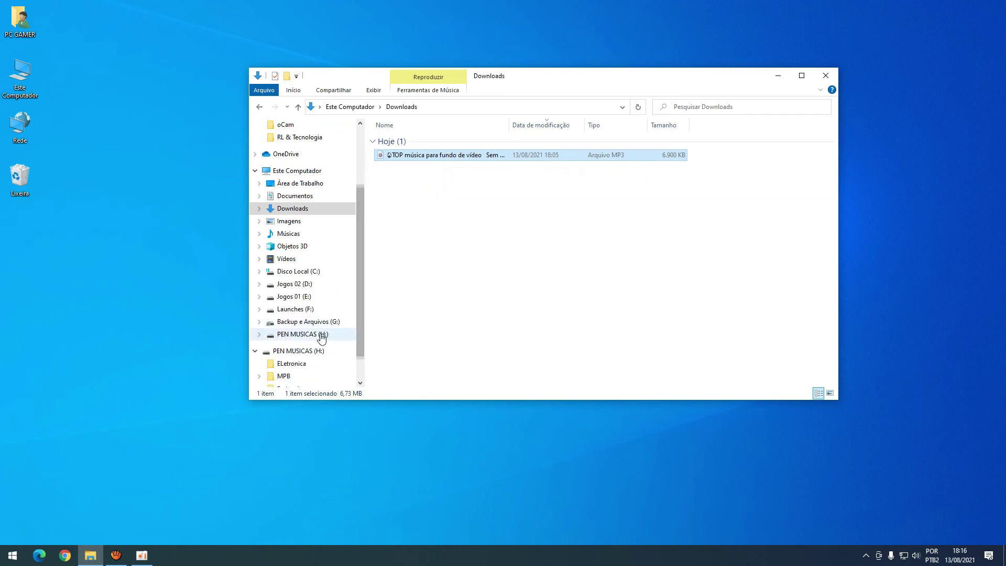
click(323, 335)
double_click(402, 140)
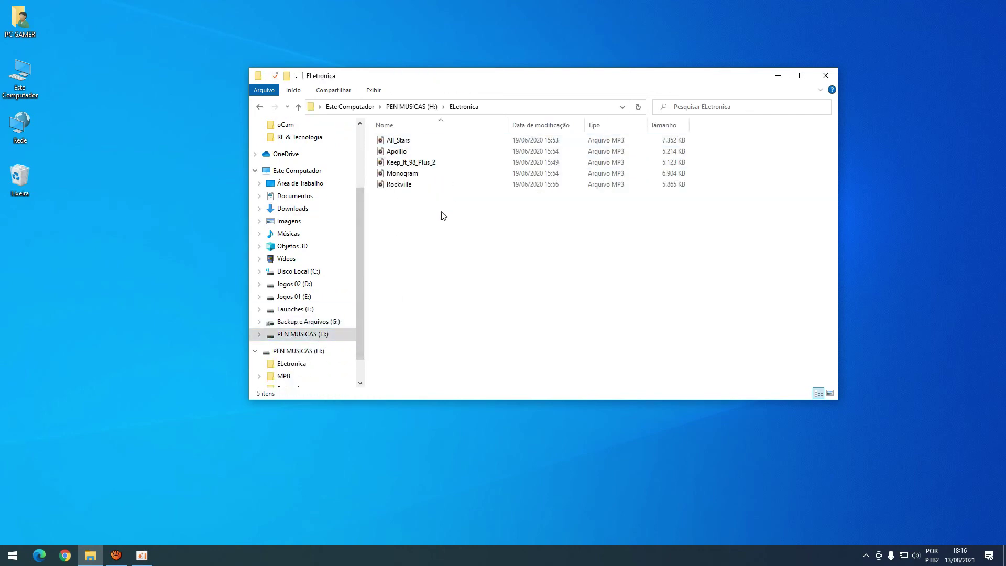
right_click(419, 237)
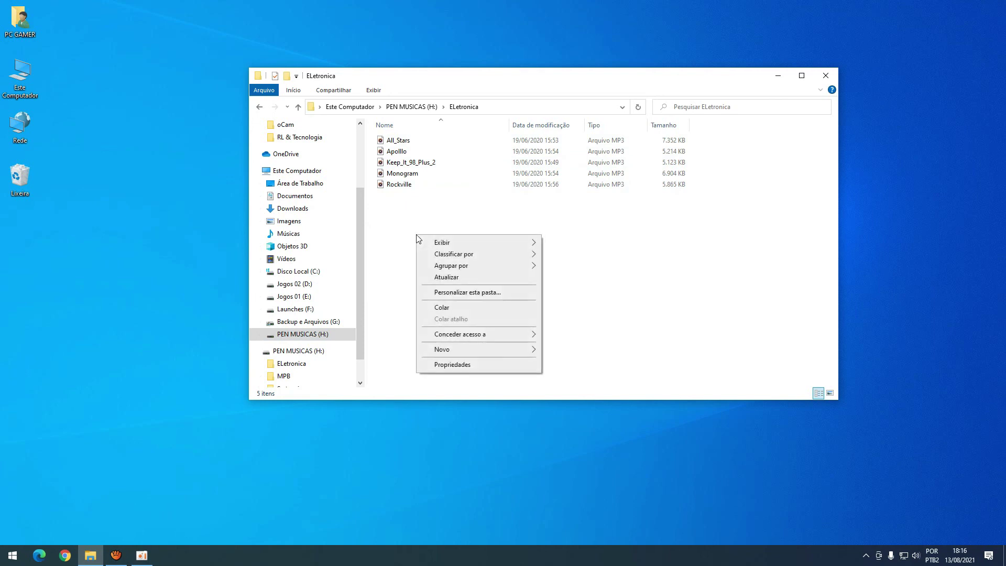
click(472, 307)
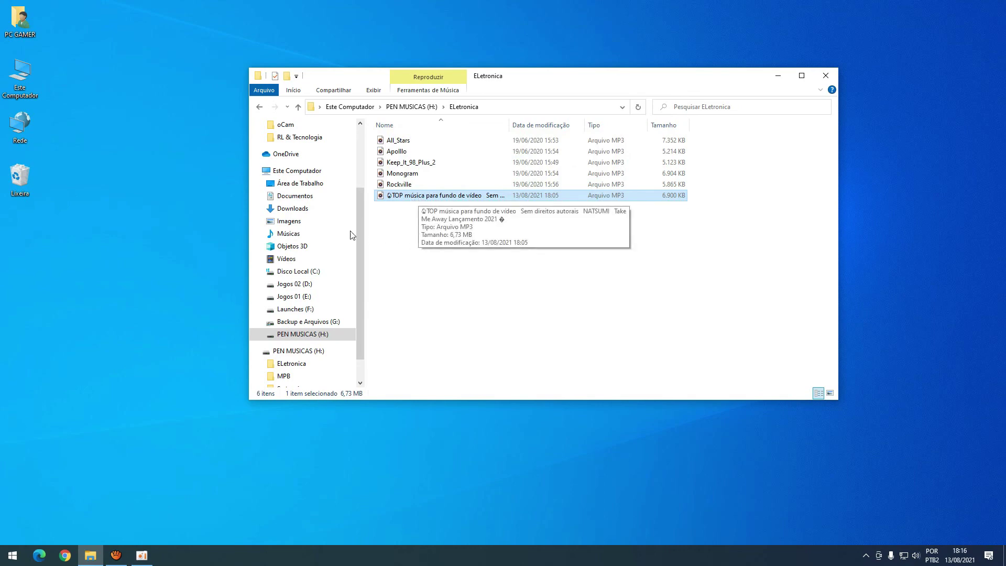
- Check Downloads and the pen drive's ELetronica folder for the moved MP3 file, and close the window
click(293, 209)
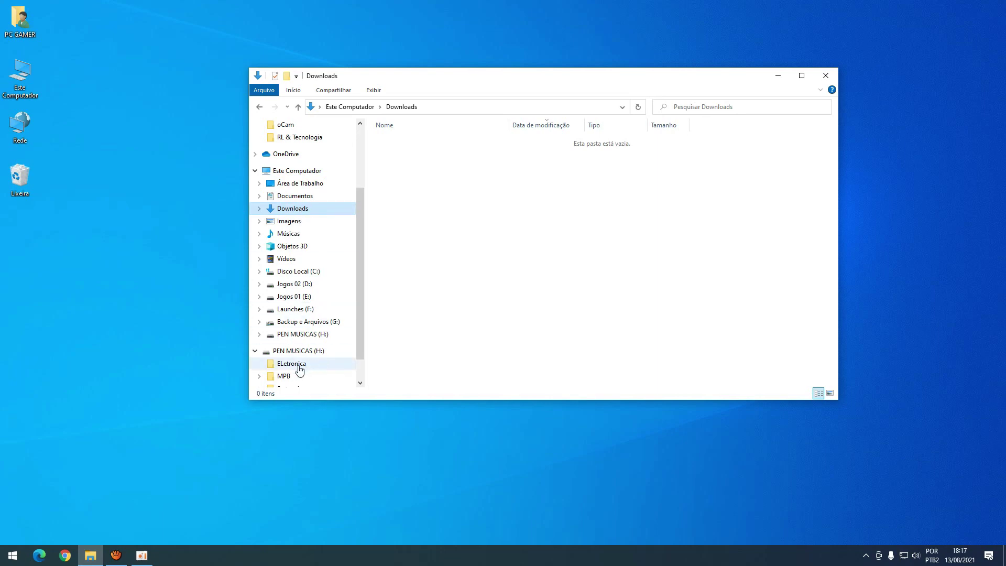
click(300, 368)
click(428, 196)
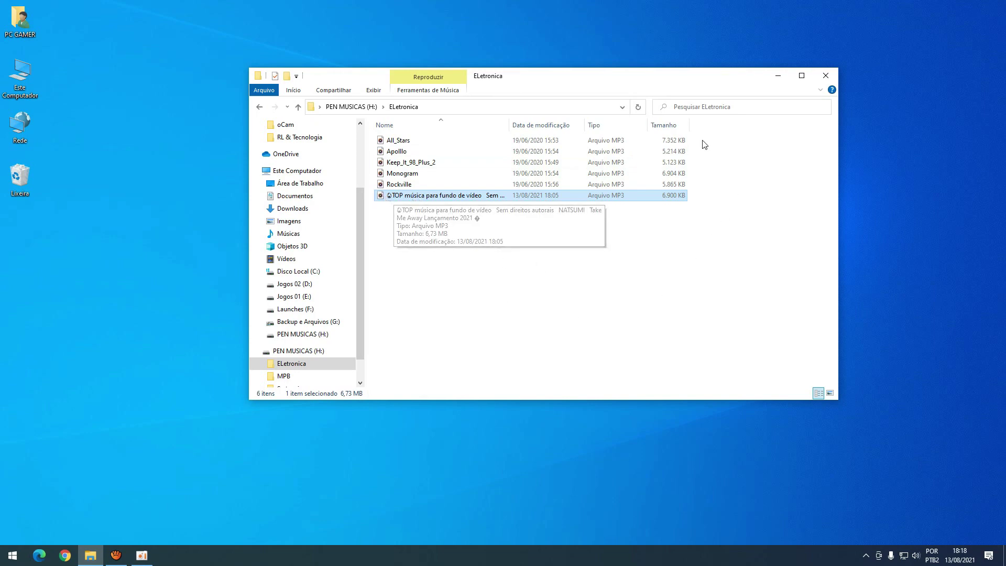
click(826, 76)
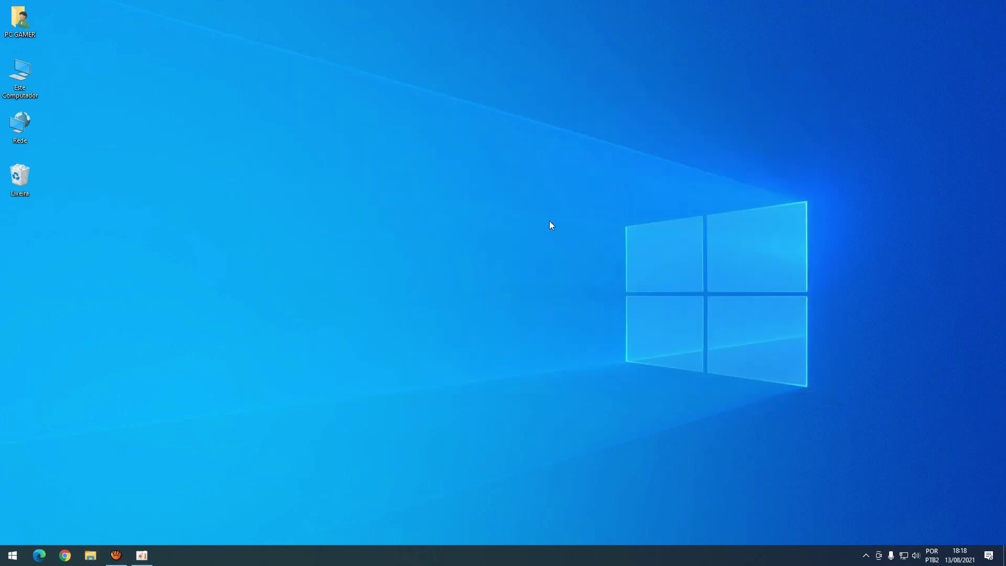